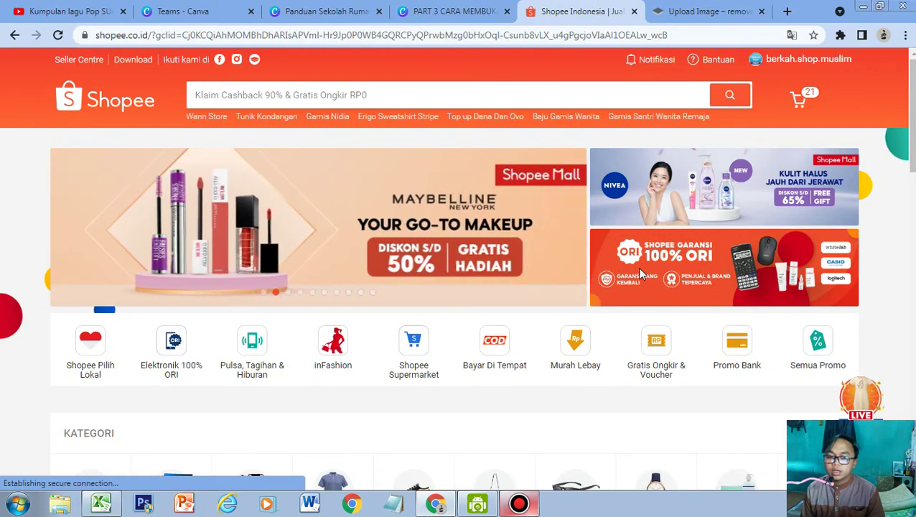
Review the Canva slide on opening a Shopee shop, then open Seller Centre in a new tab.
click(474, 13)
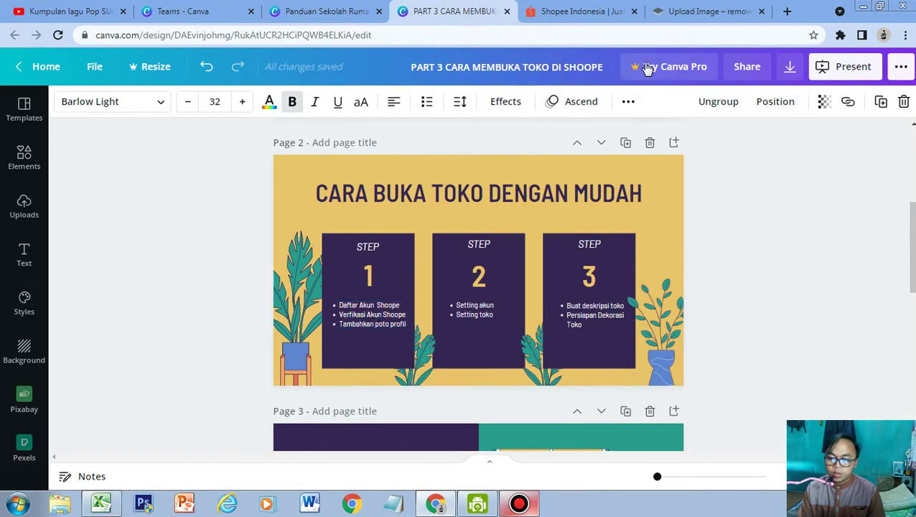
click(597, 11)
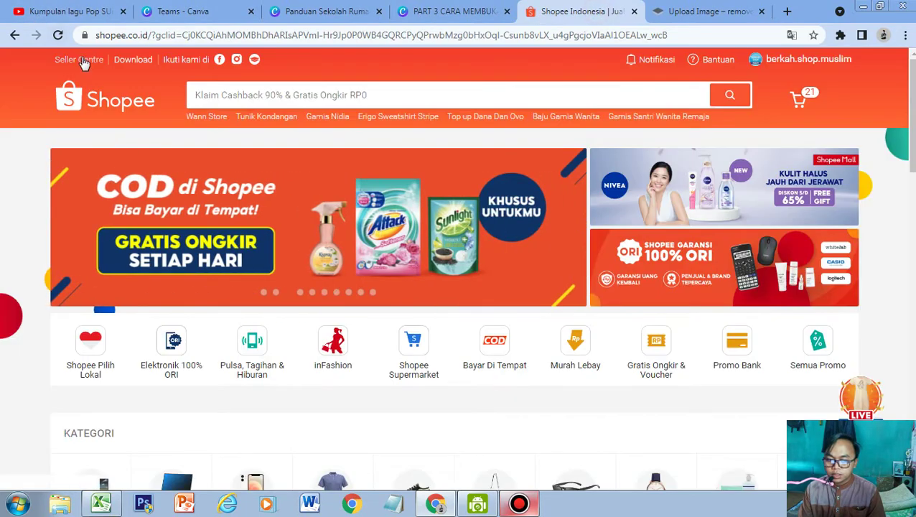
click(81, 60)
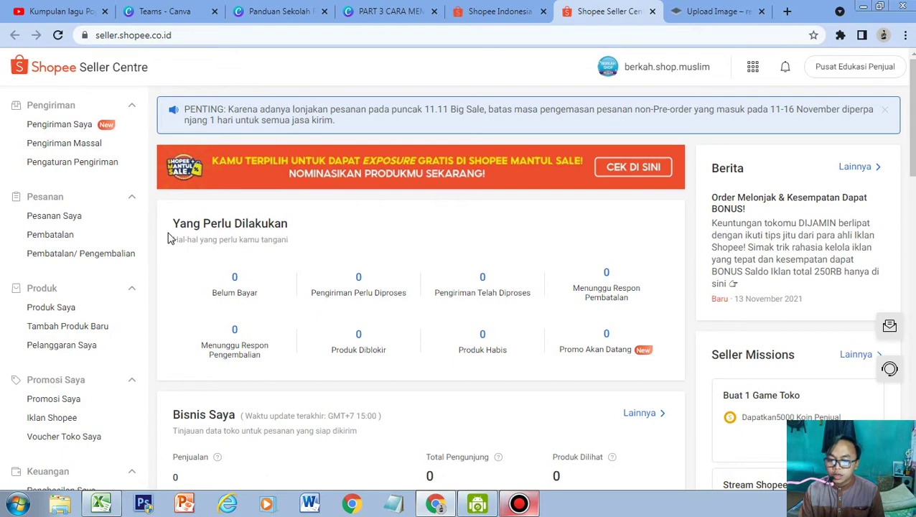
Collapse and re-expand Pengaturan in the dashboard sidebar, then go to Akun settings.
scroll(75, 247, down, 3)
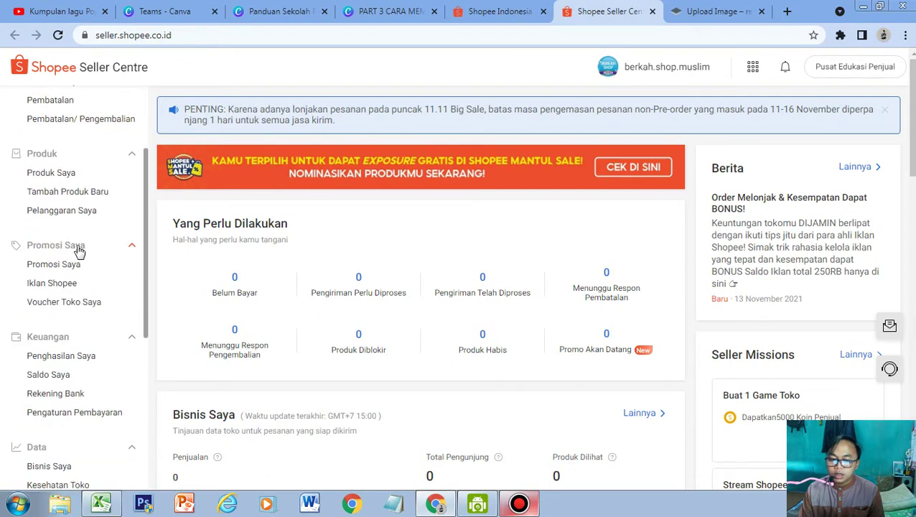
scroll(84, 201, down, 3)
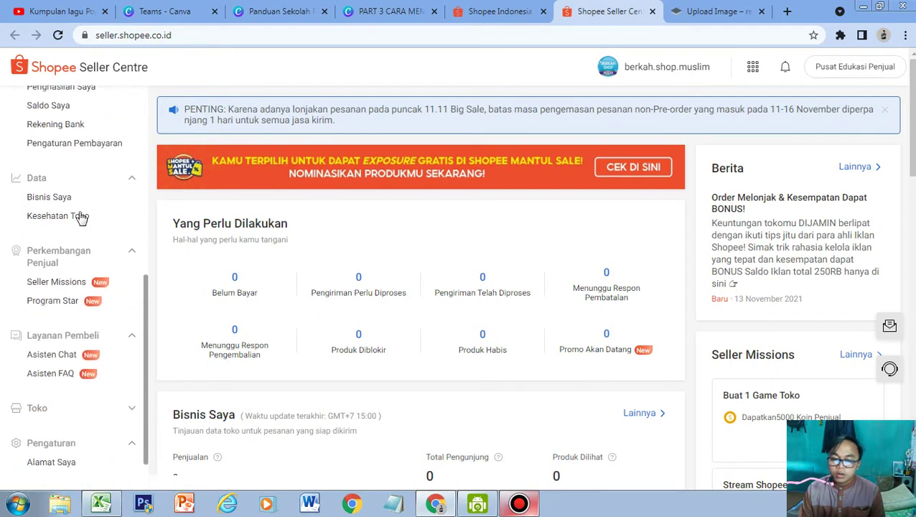
scroll(81, 217, down, 1)
scroll(81, 244, down, 3)
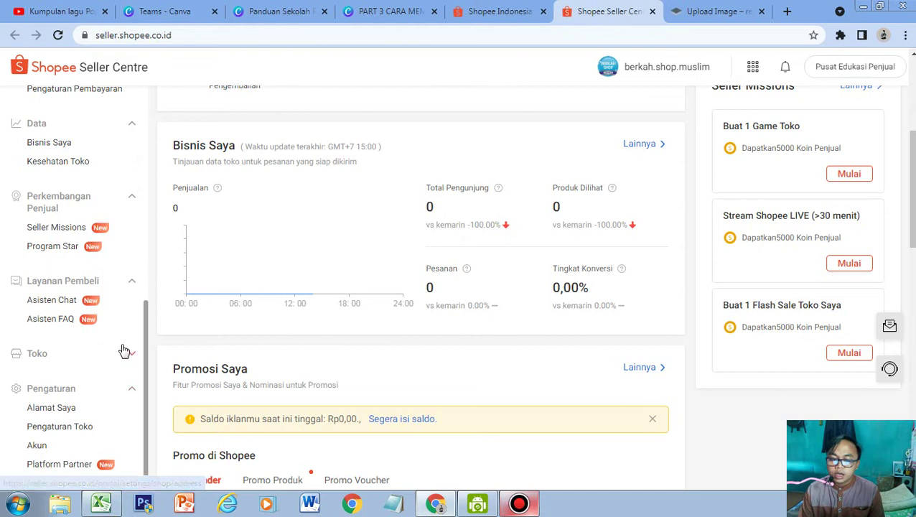
click(132, 389)
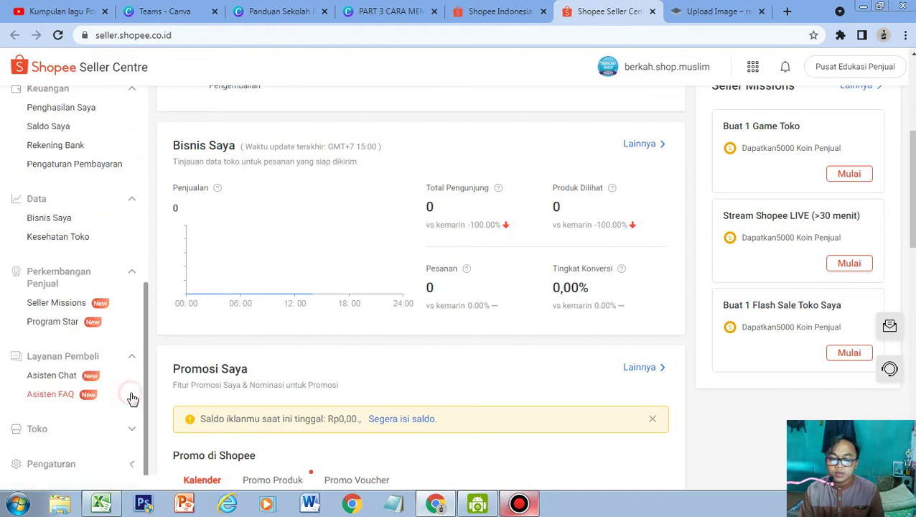
click(133, 466)
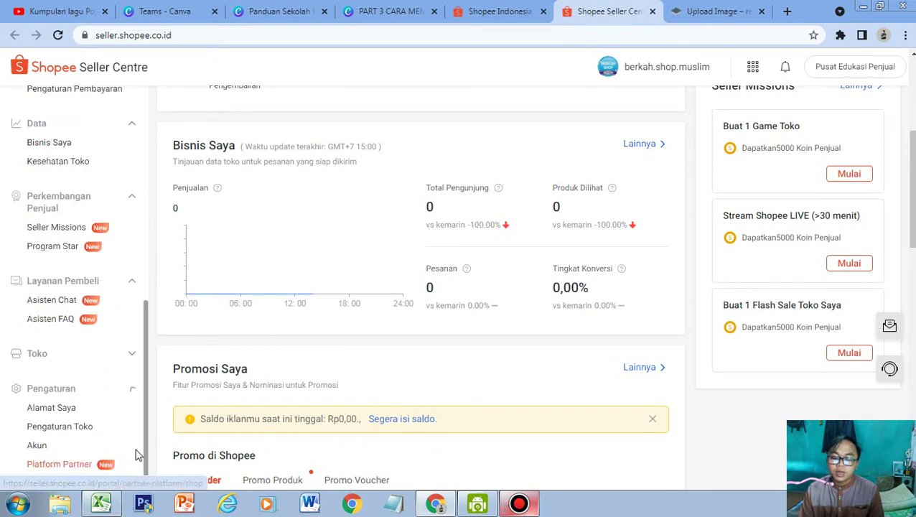
click(42, 449)
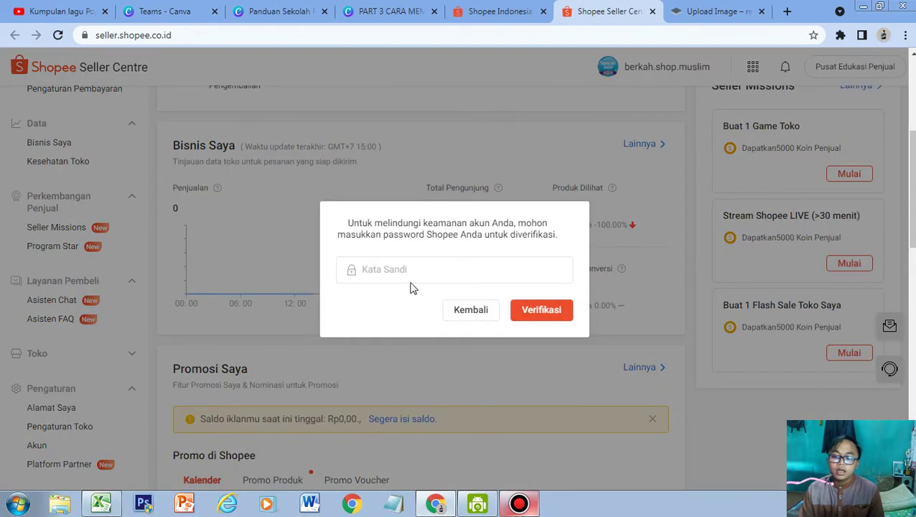
Enter the account password in Kata Sandi and verify it to reach the Akun page.
click(415, 277)
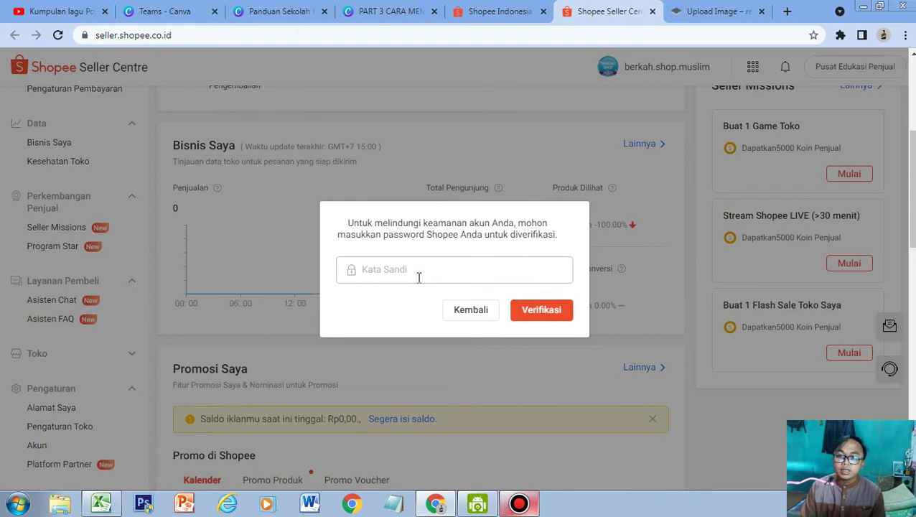
key(Caps_Lock)
text(•)
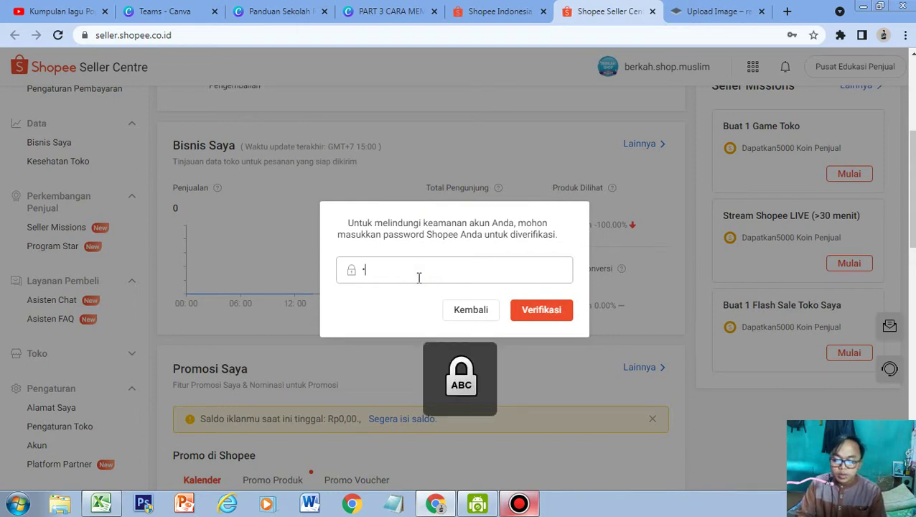
key(Caps_Lock)
text(••••)
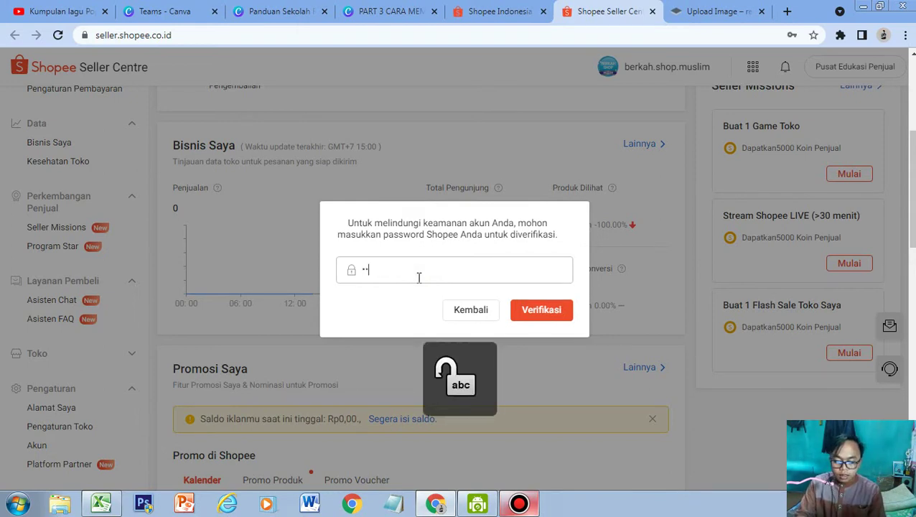
key(Caps_Lock)
text(•)
key(Caps_Lock)
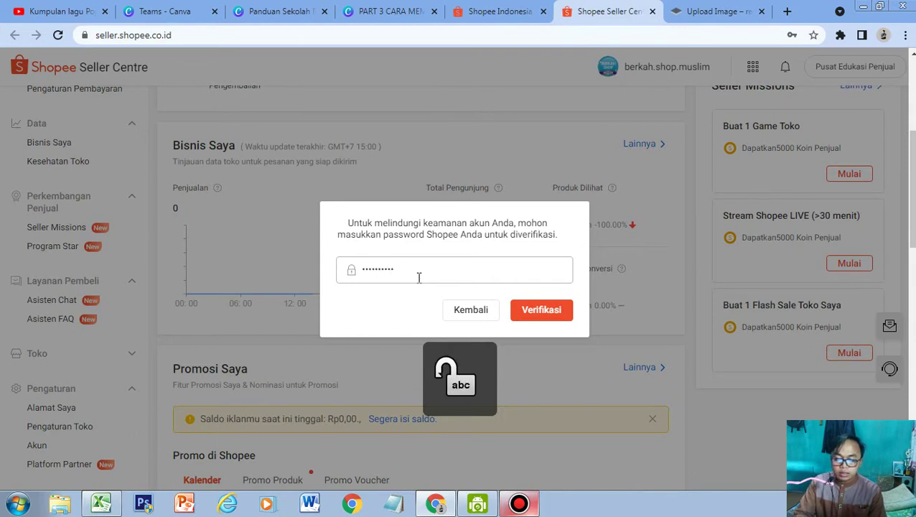
text(••••)
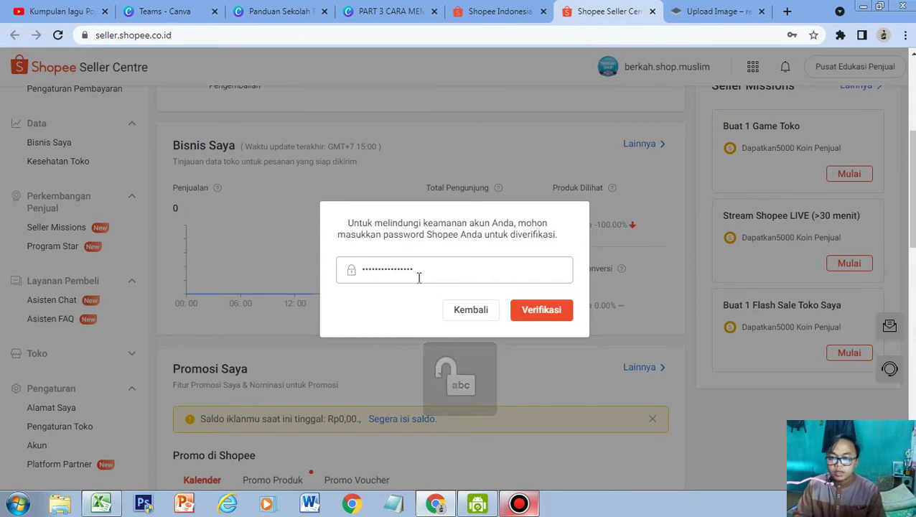
click(558, 316)
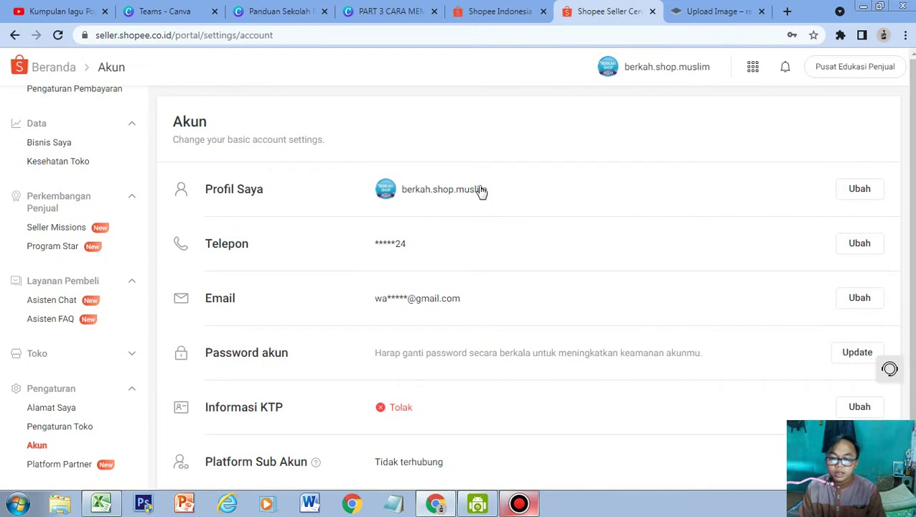
Expand the Informasi KTP row to read the rejection reason and find the entry's delete option.
scroll(476, 186, down, 1)
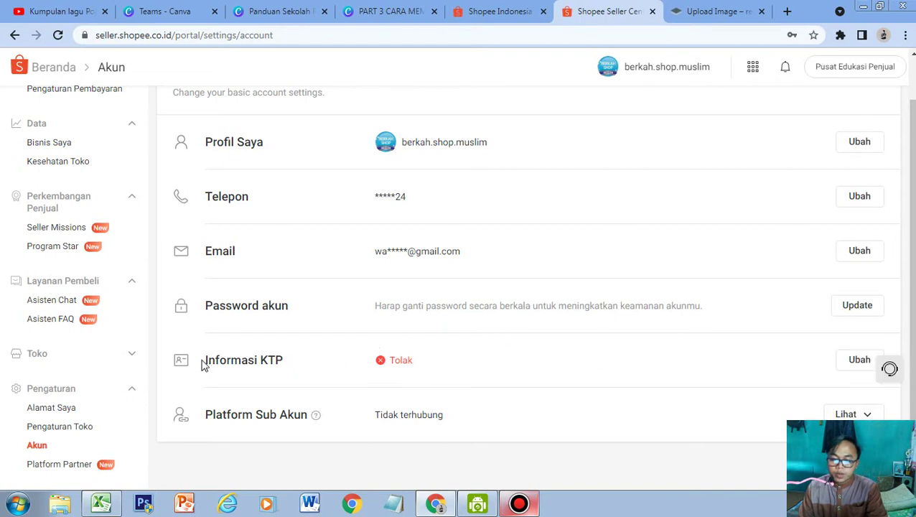
drag(204, 366, 304, 364)
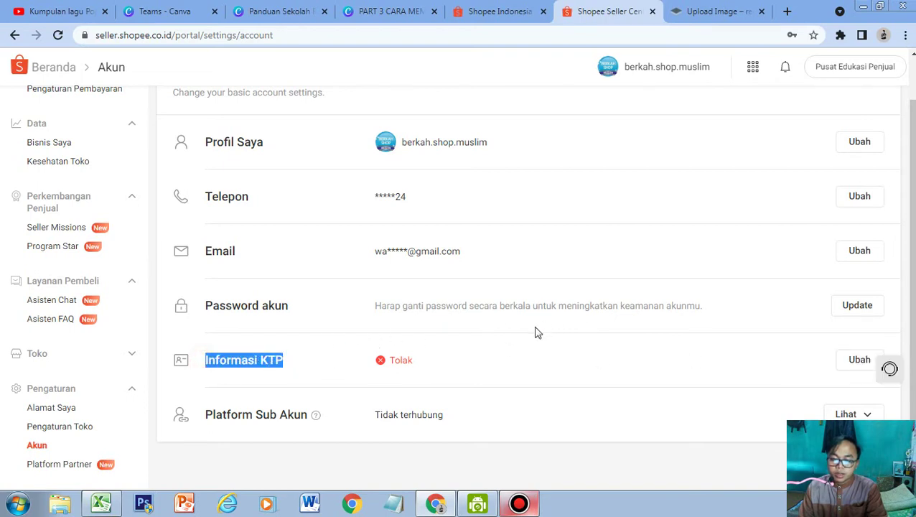
click(856, 369)
scroll(531, 326, down, 2)
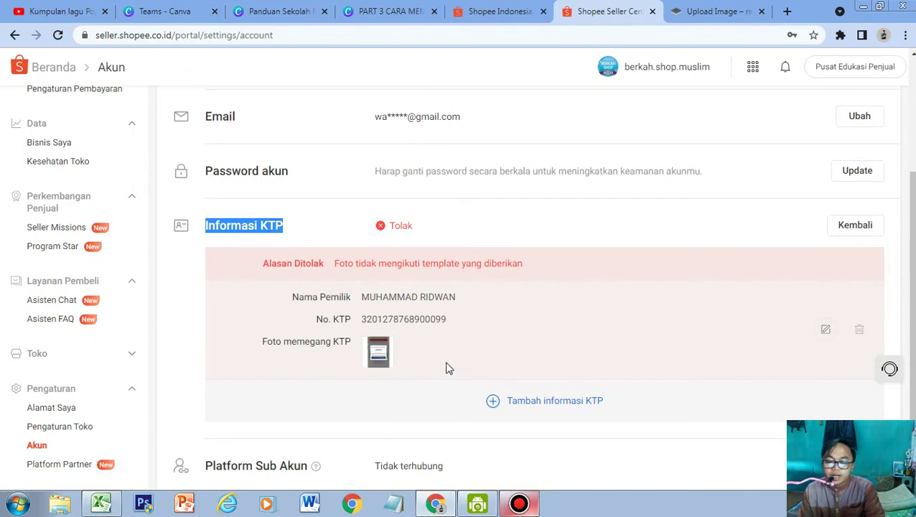
click(859, 333)
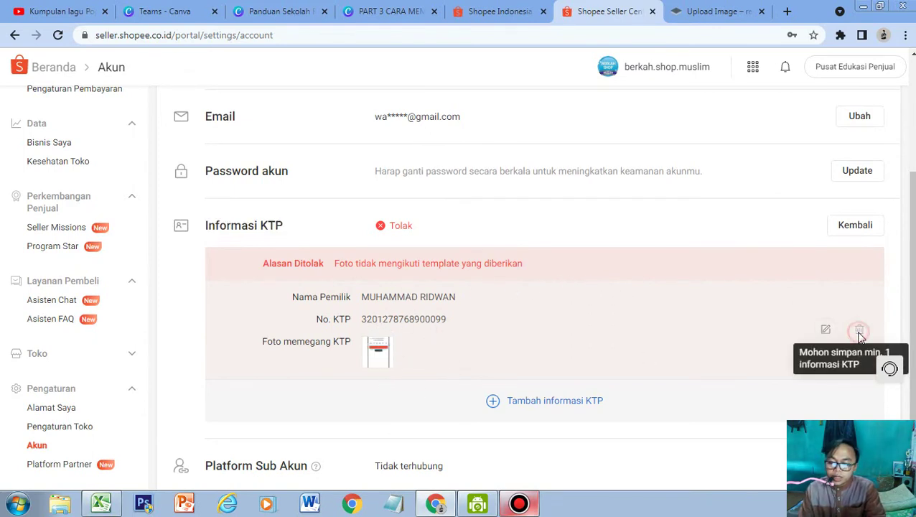
Edit the rejected KTP entry and replace the owner's name in Nama Pemilik.
click(826, 333)
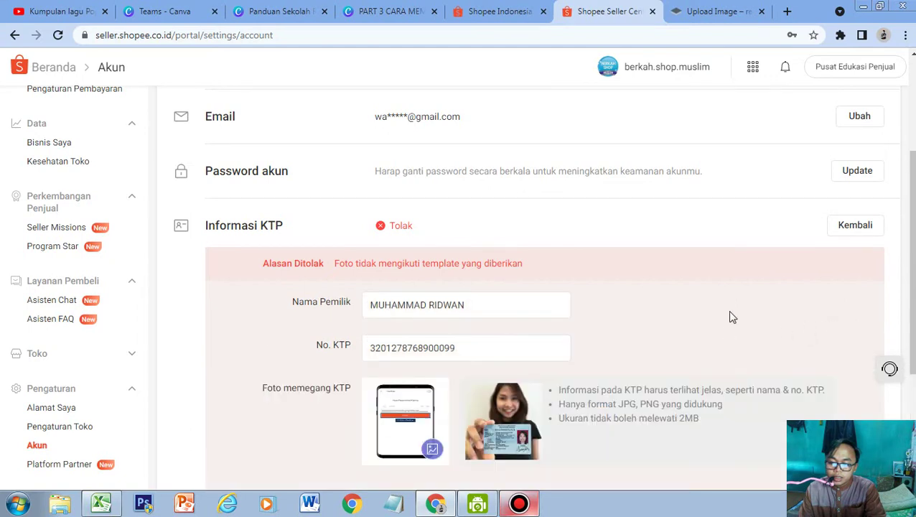
scroll(542, 331, down, 2)
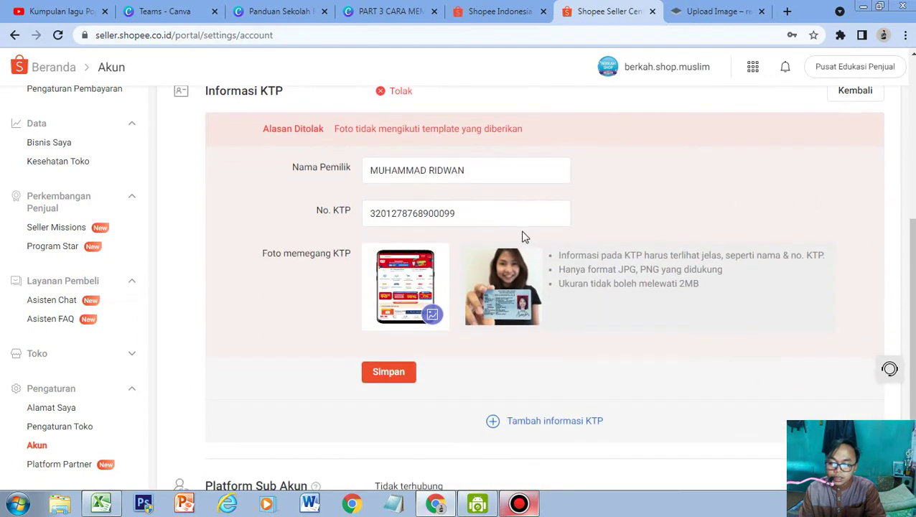
triple_click(481, 161)
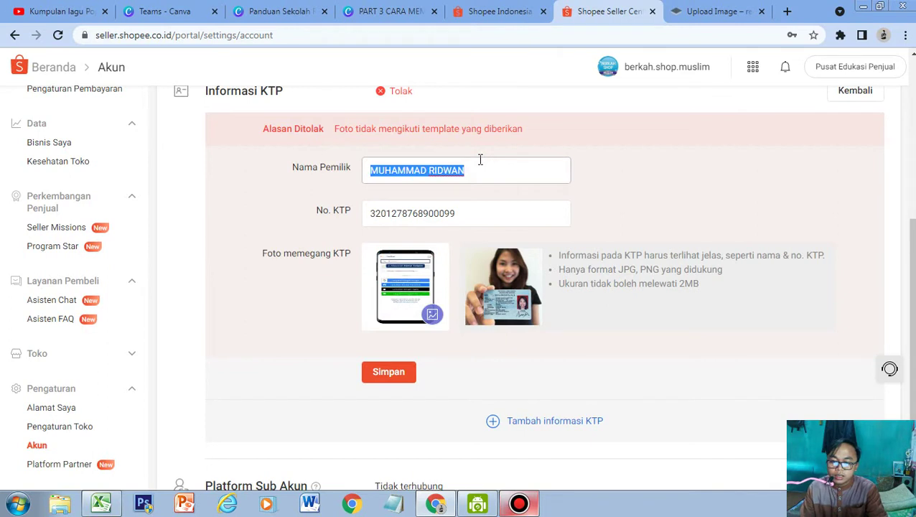
key(Caps_Lock)
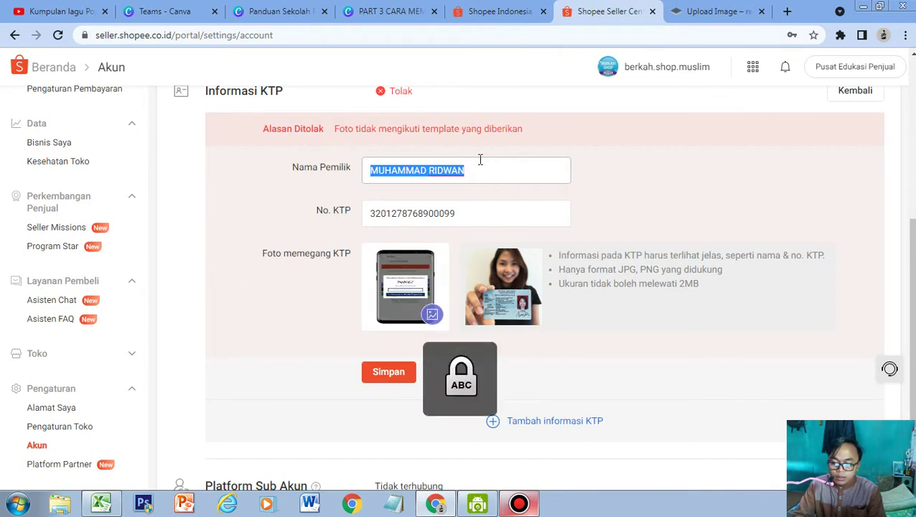
text(MUH)
key(BackSpace)
key(BackSpace)
key(BackSpace)
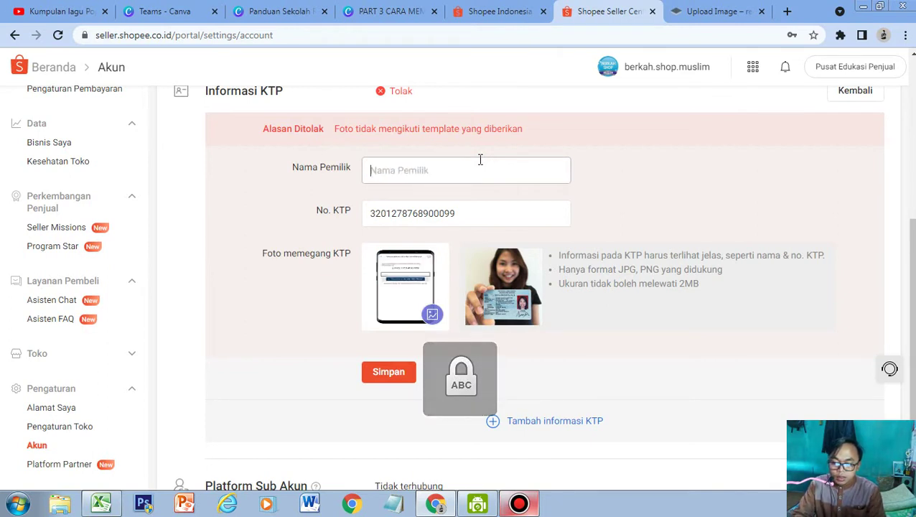
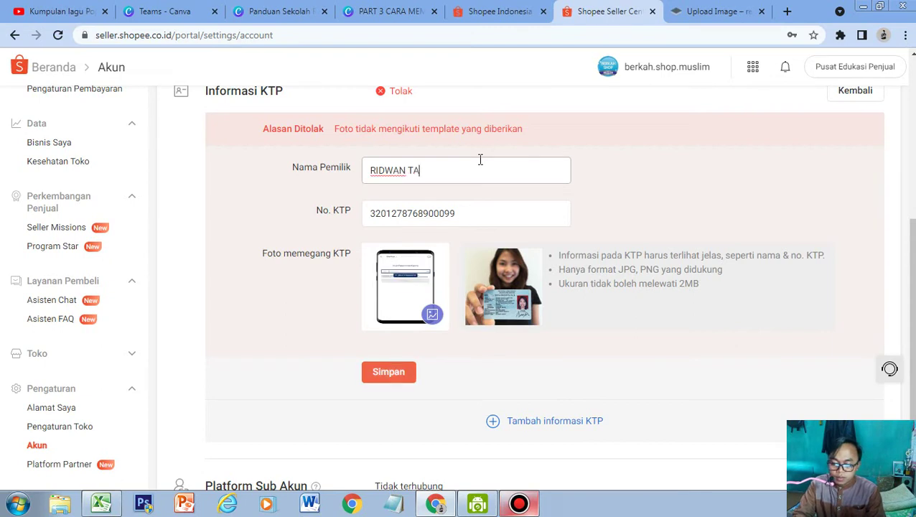
Check the KTP number and bring up the file picker for a new KTP-holding photo.
double_click(480, 213)
click(474, 231)
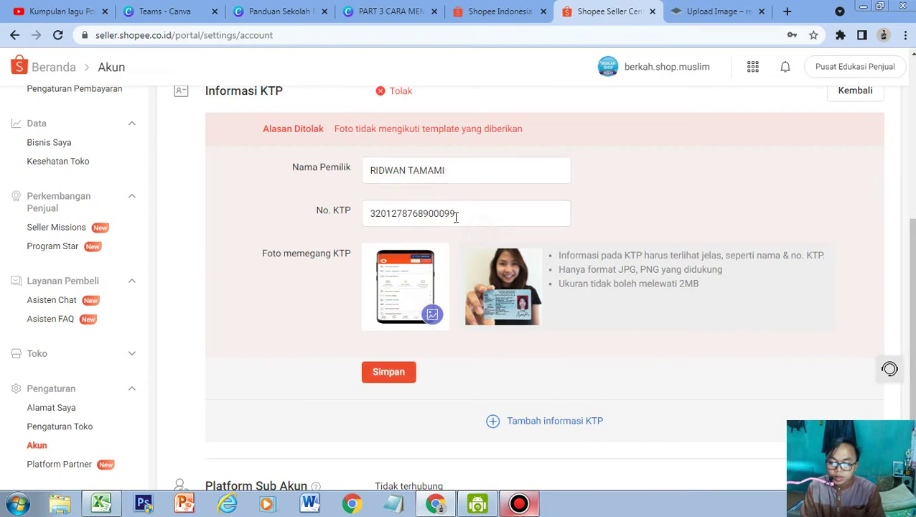
double_click(475, 212)
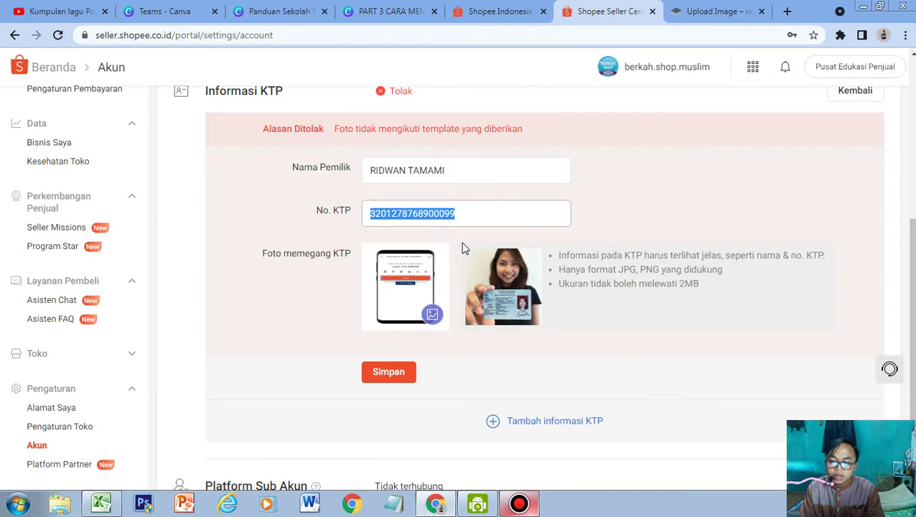
scroll(463, 247, down, 1)
click(432, 246)
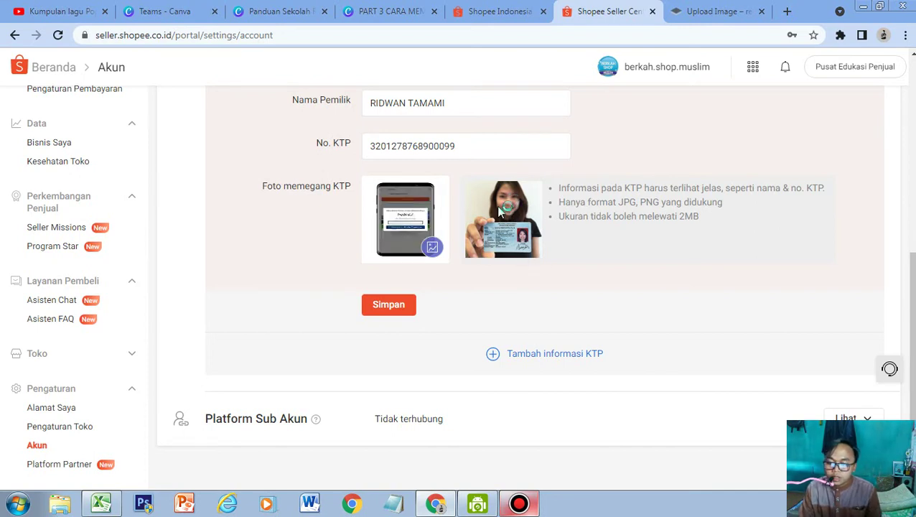
click(547, 222)
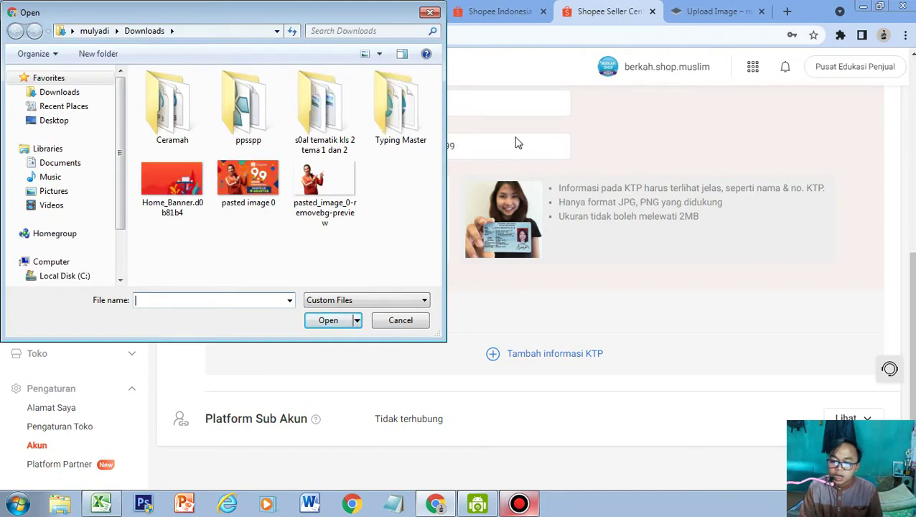
Choose Home_Banner from Downloads as the new KTP-holding photo.
click(400, 321)
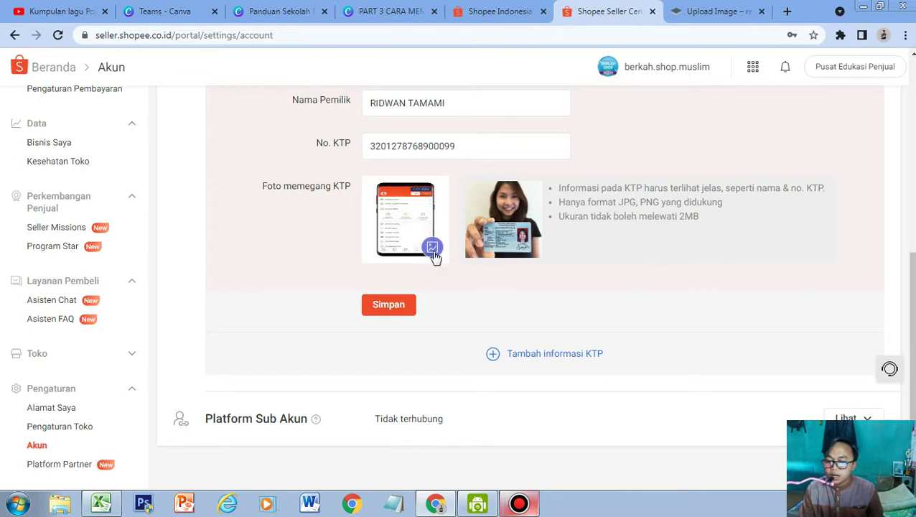
click(374, 308)
click(401, 308)
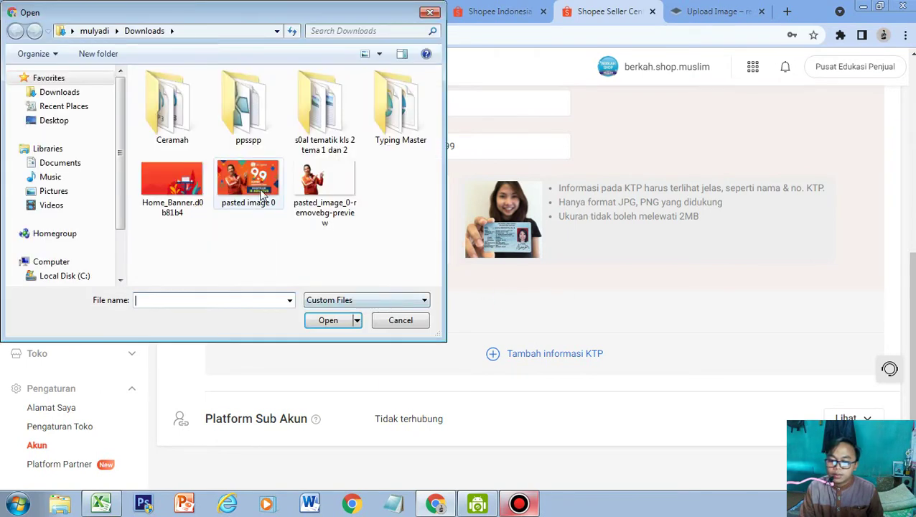
click(267, 188)
click(336, 195)
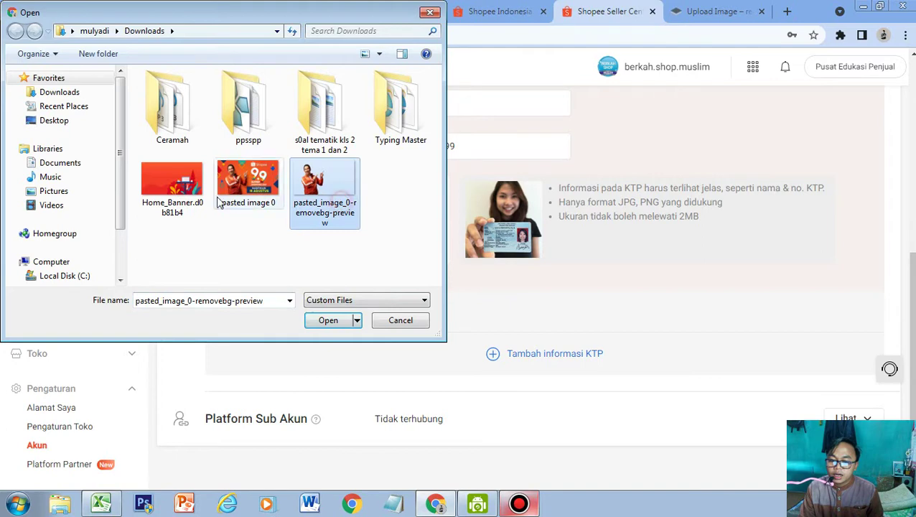
click(183, 188)
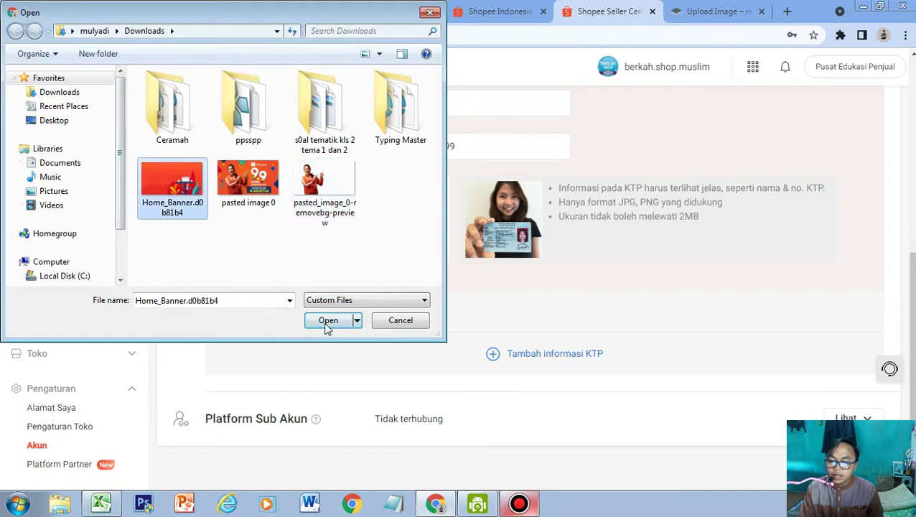
click(327, 322)
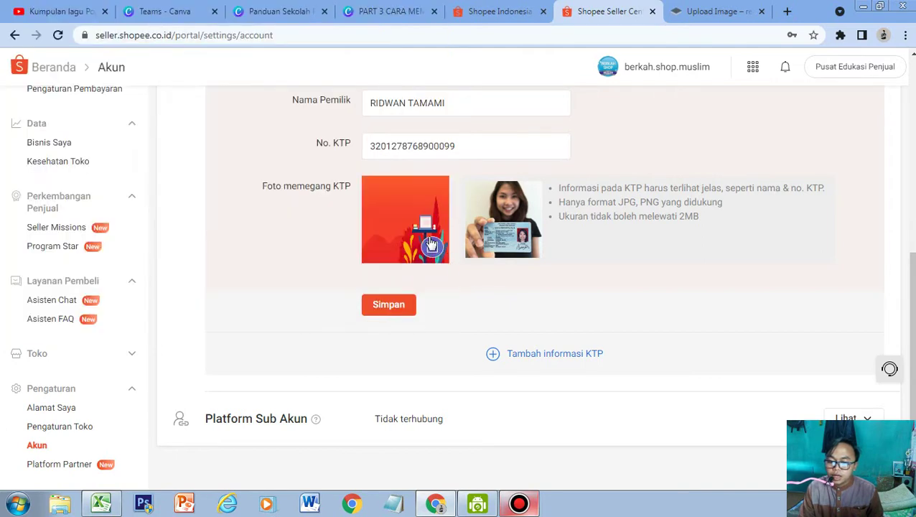
scroll(430, 244, up, 1)
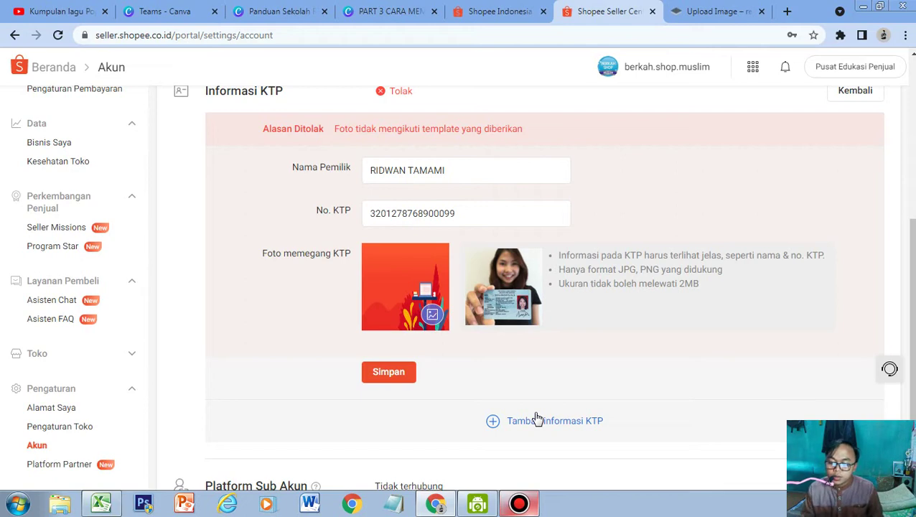
Delete the extra blank KTP form and save, setting the KTP status to Sedang Diperiksa.
click(545, 422)
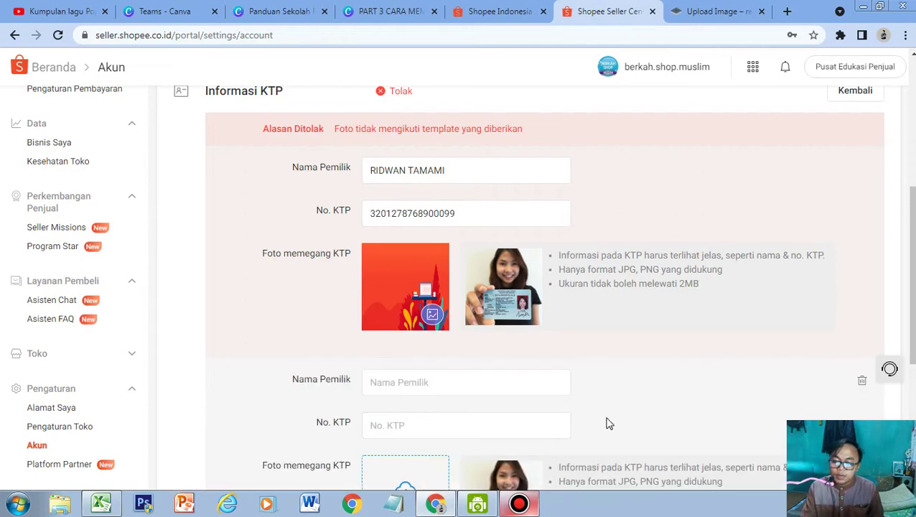
scroll(760, 376, down, 4)
scroll(775, 358, up, 3)
click(859, 315)
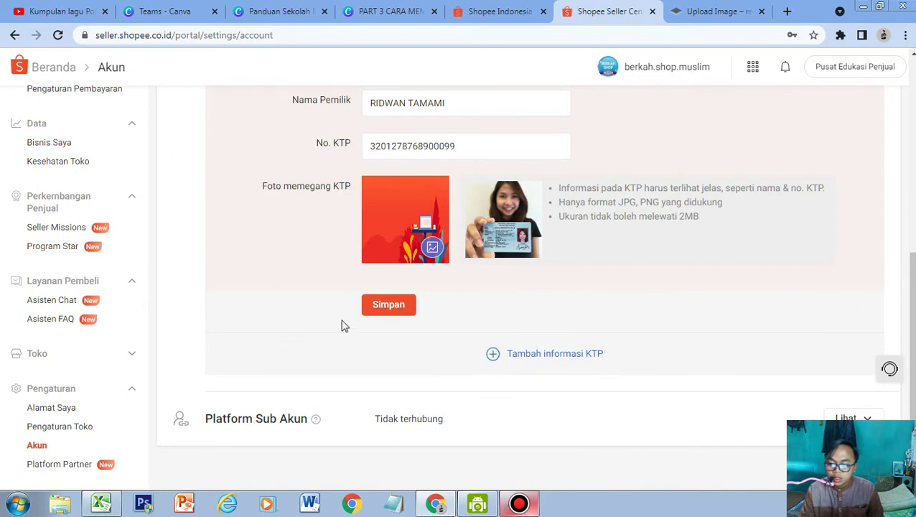
click(389, 306)
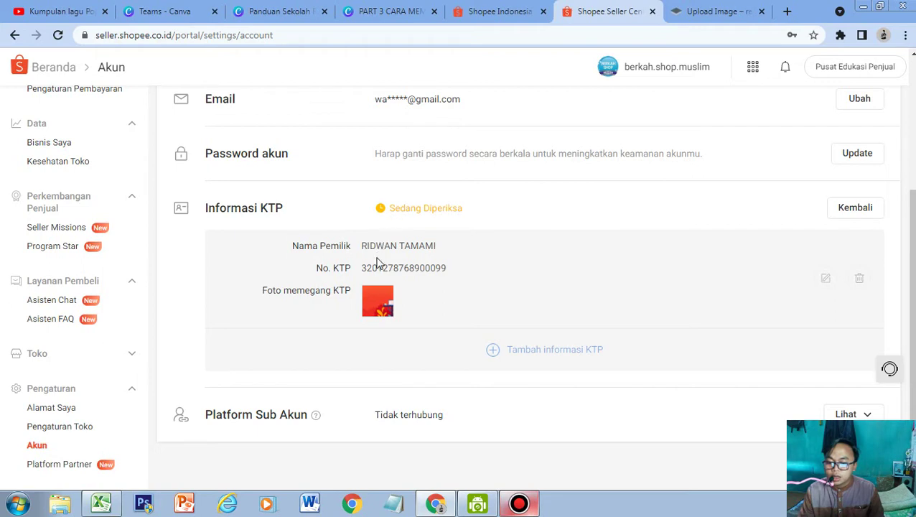
scroll(376, 266, up, 3)
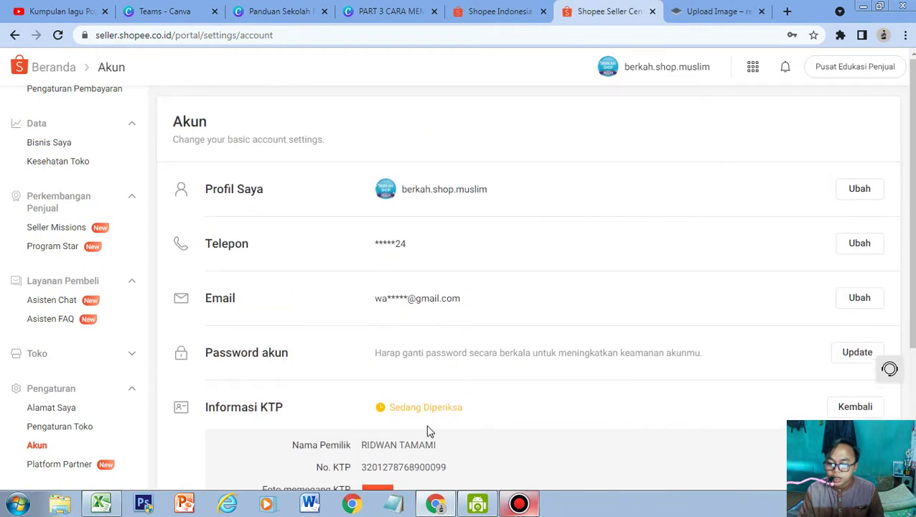
scroll(426, 431, down, 2)
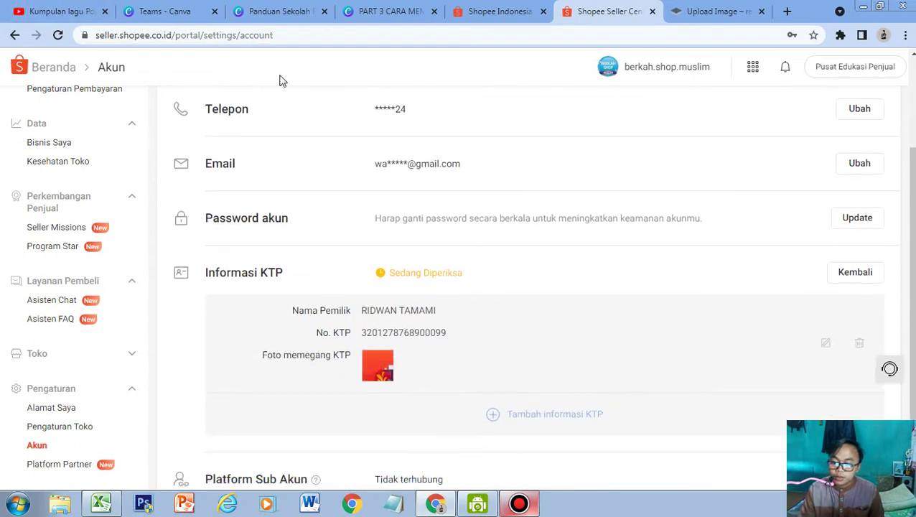
scroll(494, 287, up, 2)
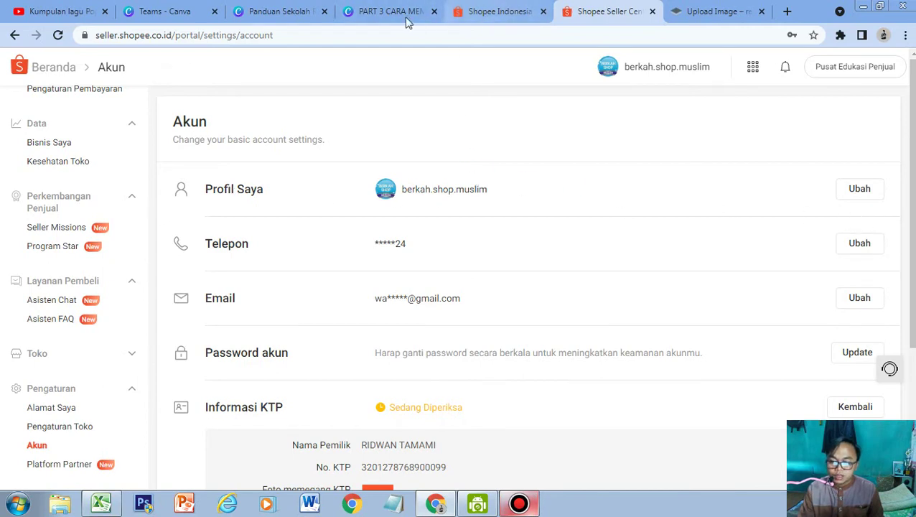
click(375, 19)
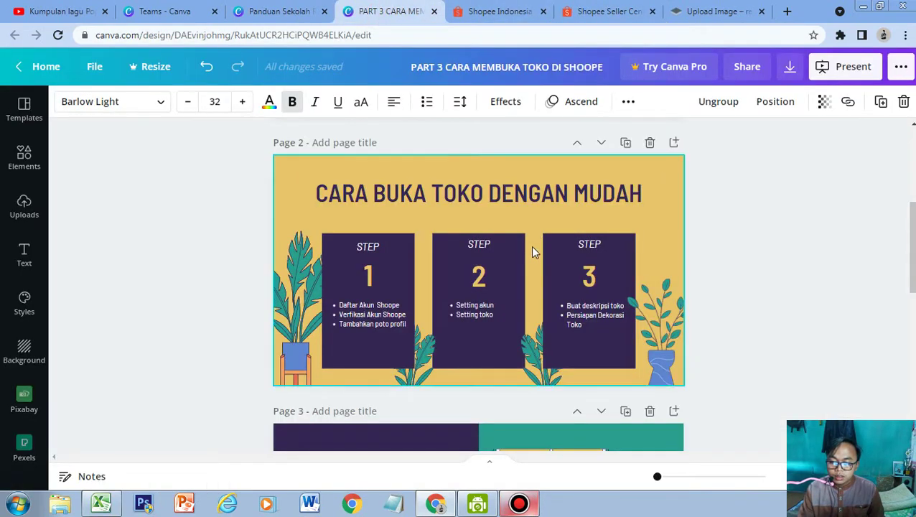
click(591, 15)
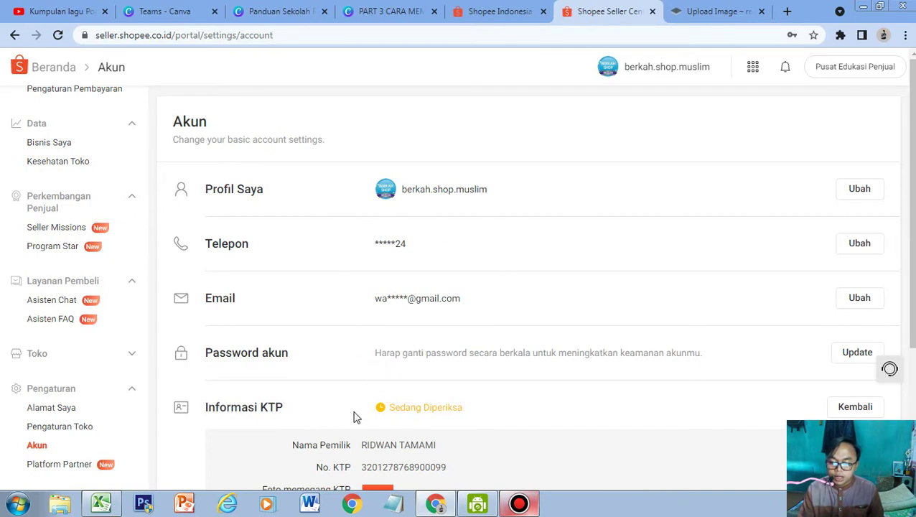
scroll(353, 416, down, 1)
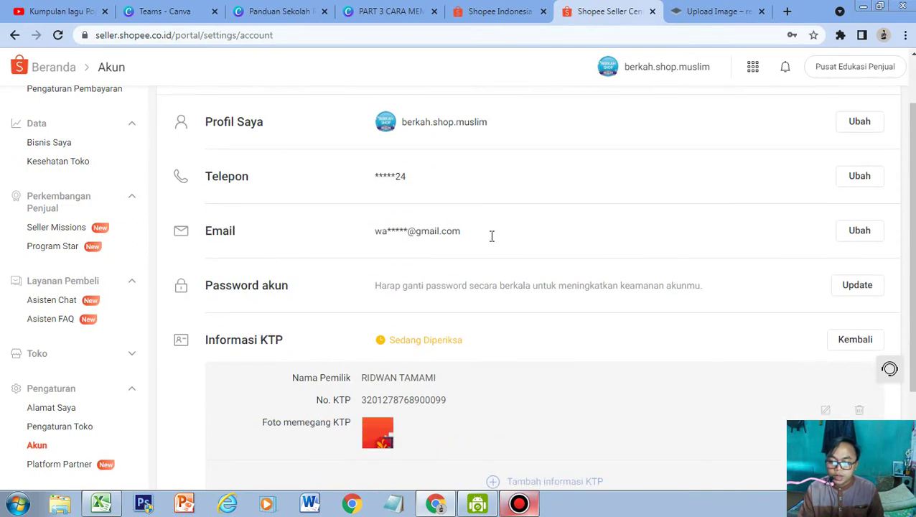
Open the empty email edit field next to Email on the Akun page.
click(849, 241)
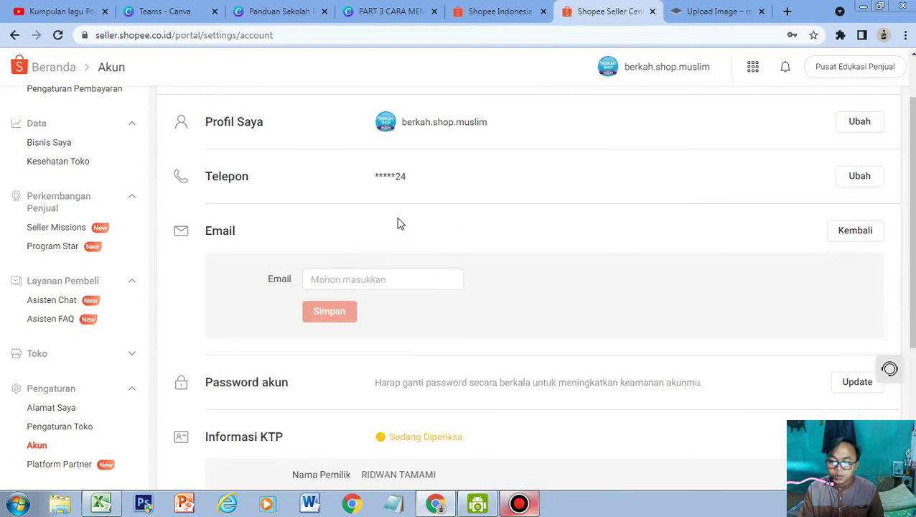
scroll(323, 258, up, 1)
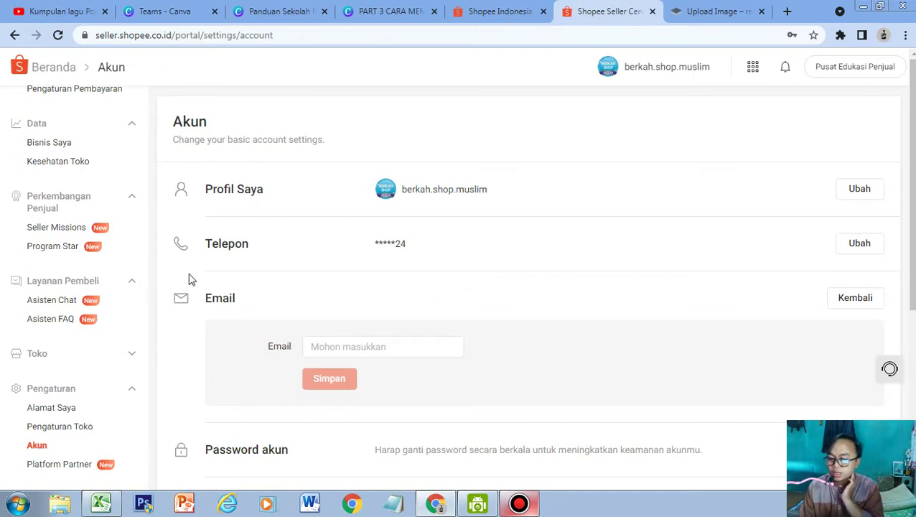
Go to Pengaturan Toko, dismiss the tour tip, and view the Alamat Saya address list.
click(75, 428)
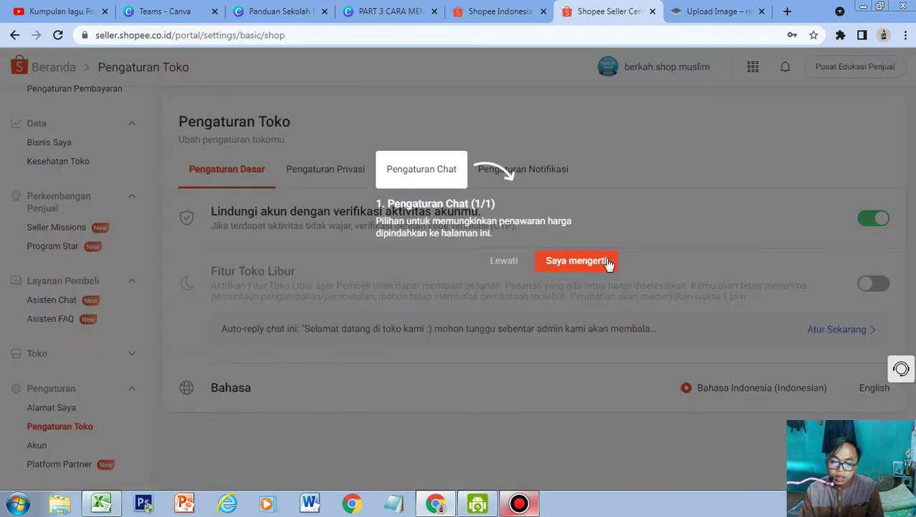
click(576, 261)
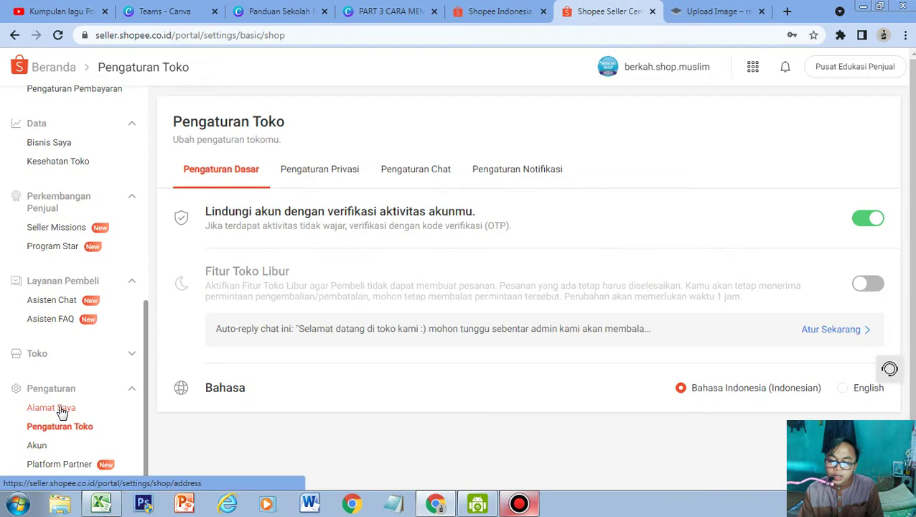
click(61, 410)
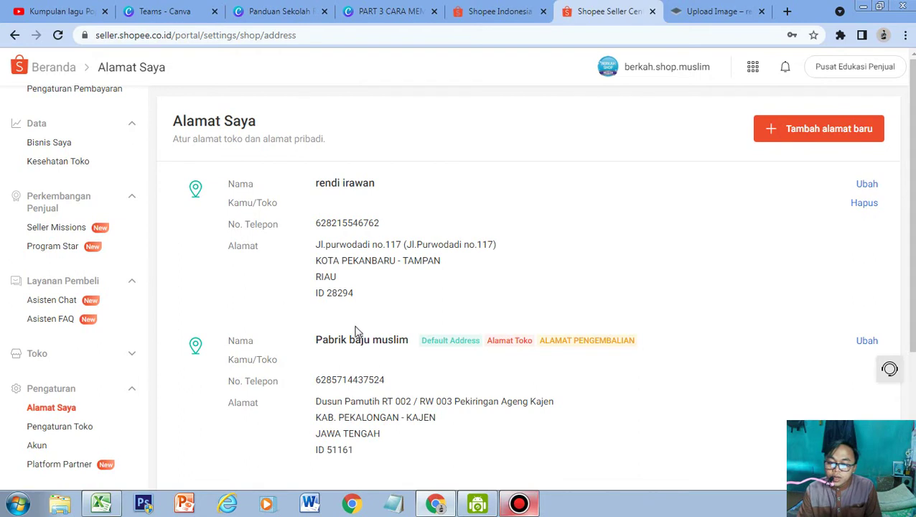
scroll(352, 336, down, 2)
scroll(434, 277, up, 2)
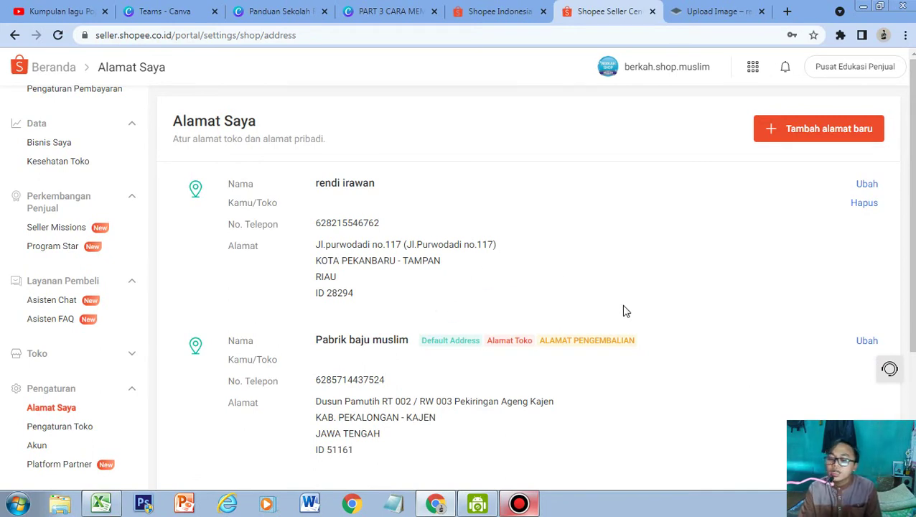
scroll(568, 333, down, 2)
scroll(692, 241, up, 2)
Start a new address and enter the contact name and phone number.
click(807, 142)
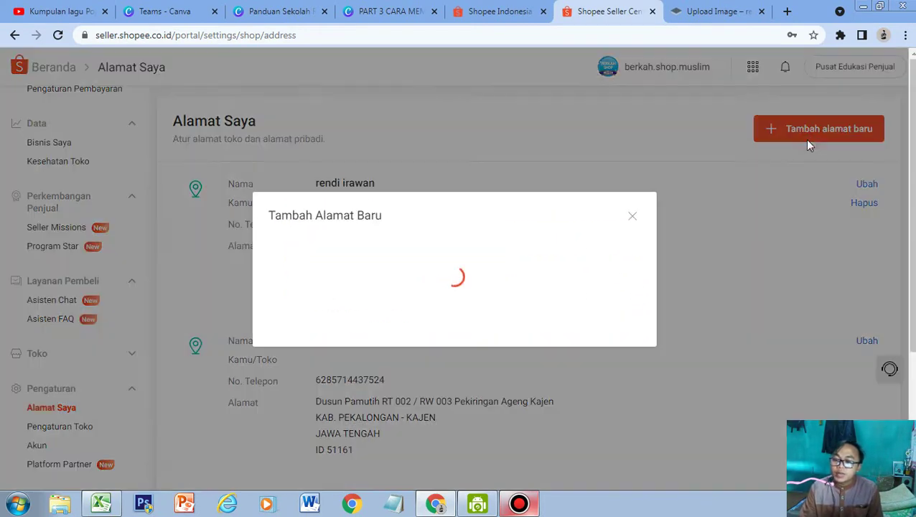
click(391, 145)
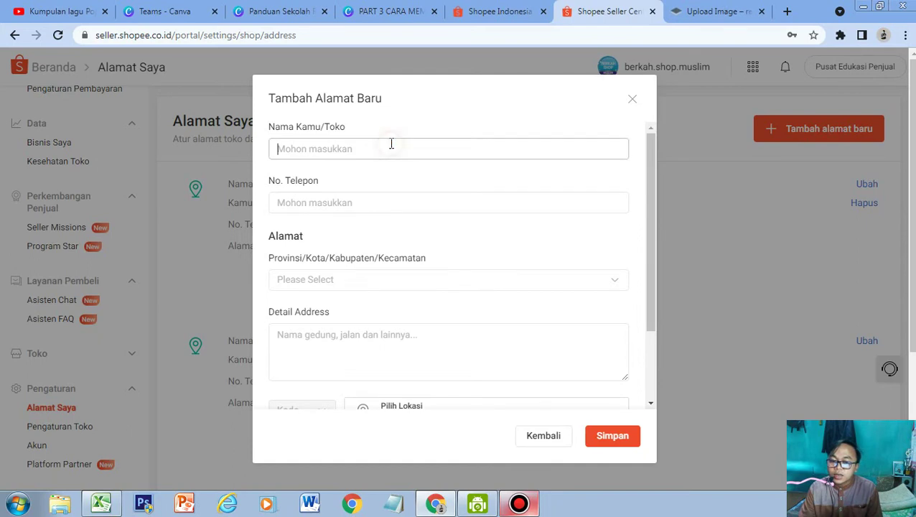
text(WANN STORE)
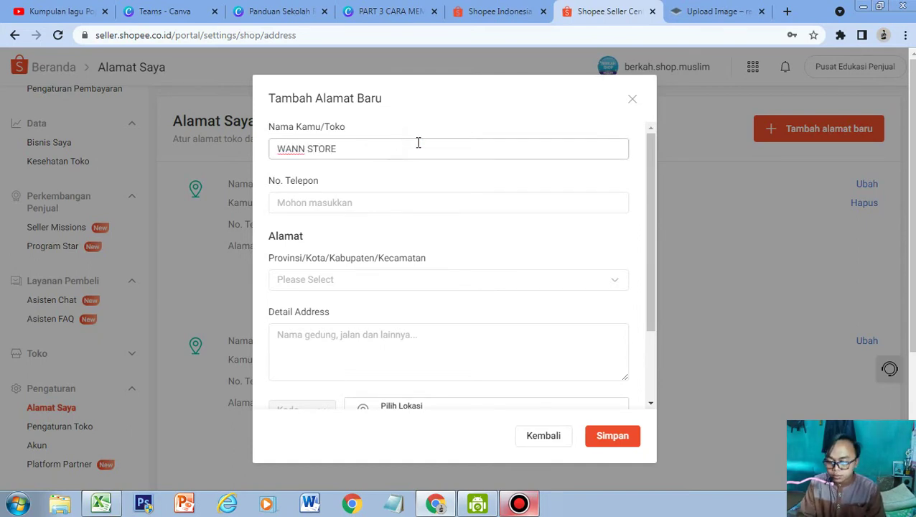
click(428, 209)
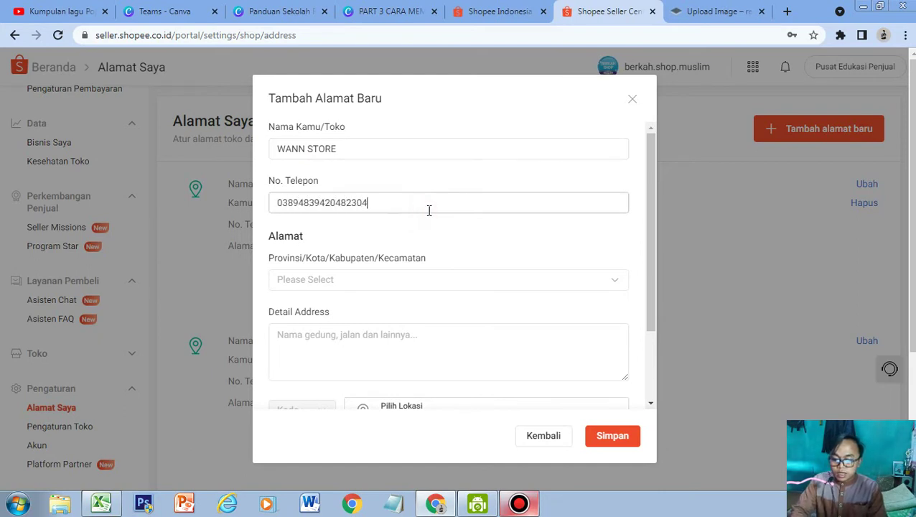
click(415, 287)
click(415, 287)
click(417, 209)
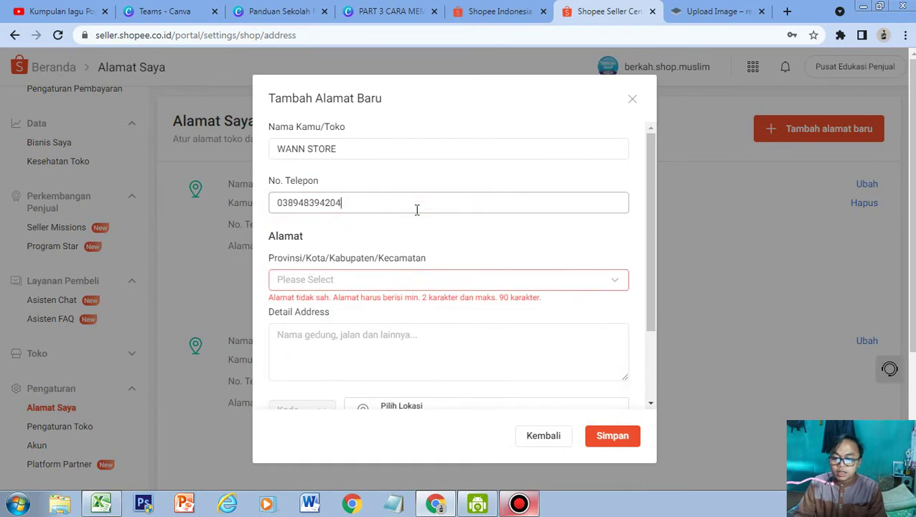
Set region to JAWA BARAT, KAB. BOGOR, CARINGIN and fill in the detailed street address.
click(400, 273)
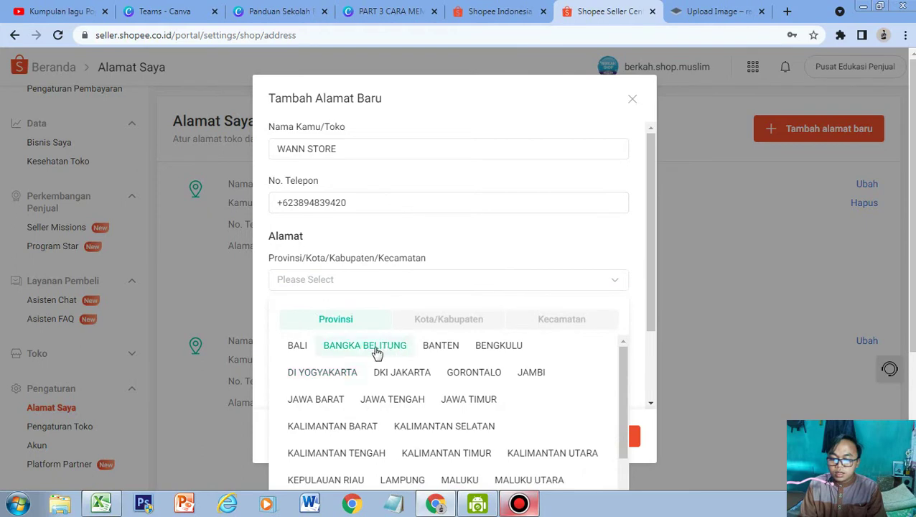
click(317, 400)
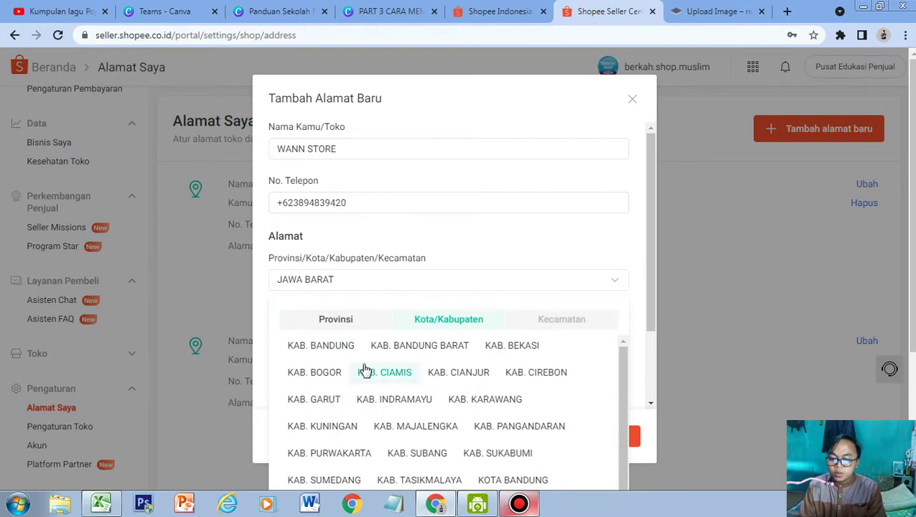
click(321, 371)
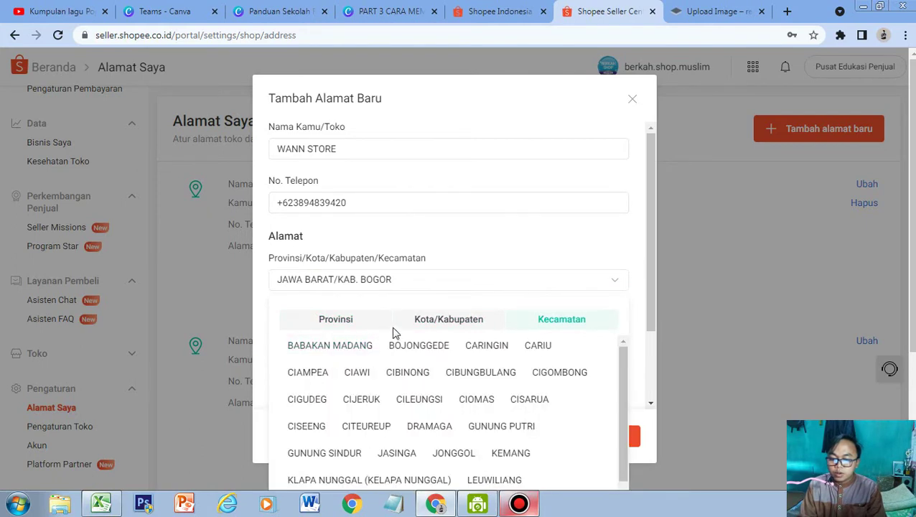
click(496, 348)
click(364, 337)
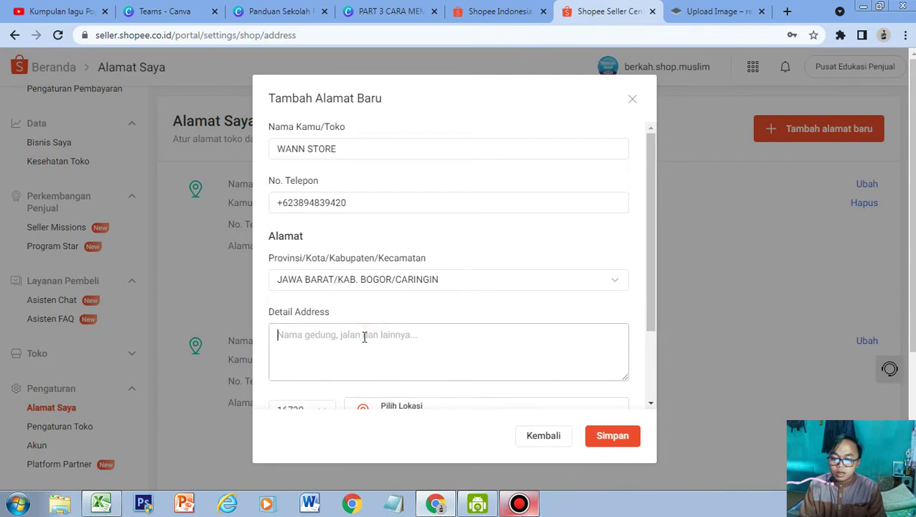
key(Caps_Lock)
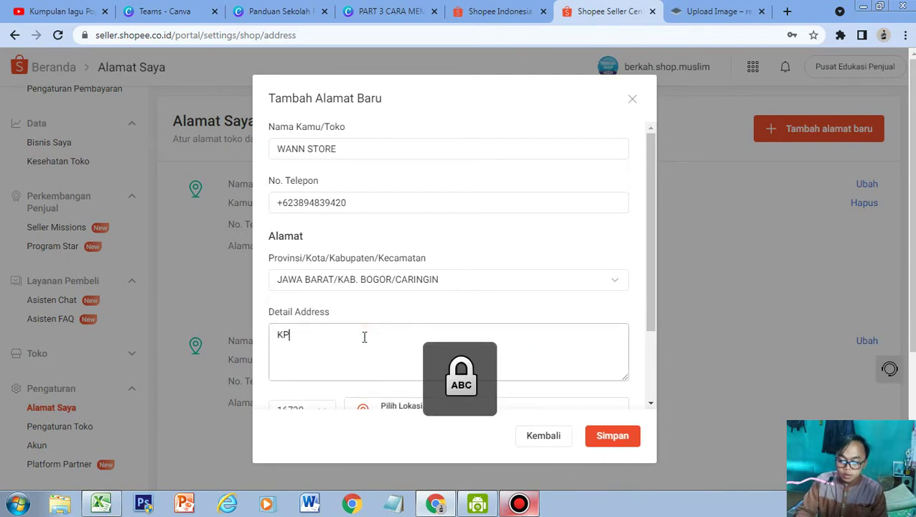
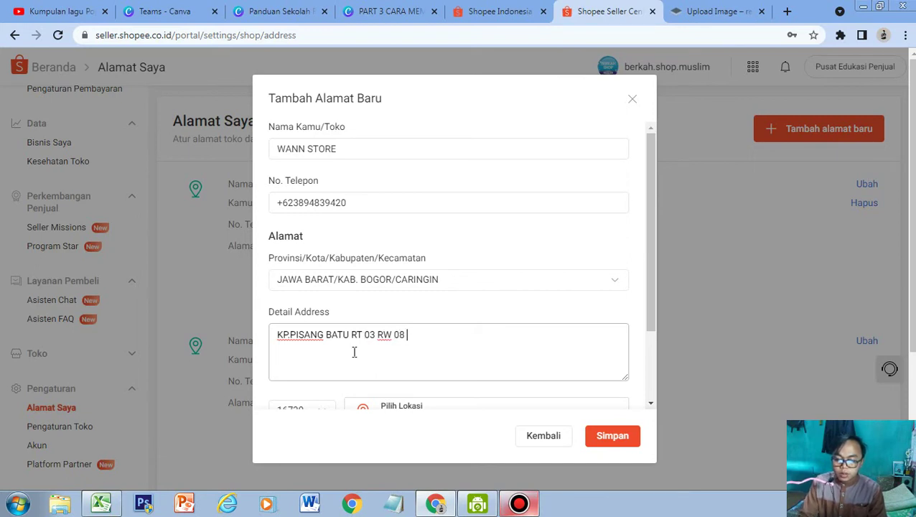
scroll(354, 352, down, 1)
scroll(450, 343, down, 1)
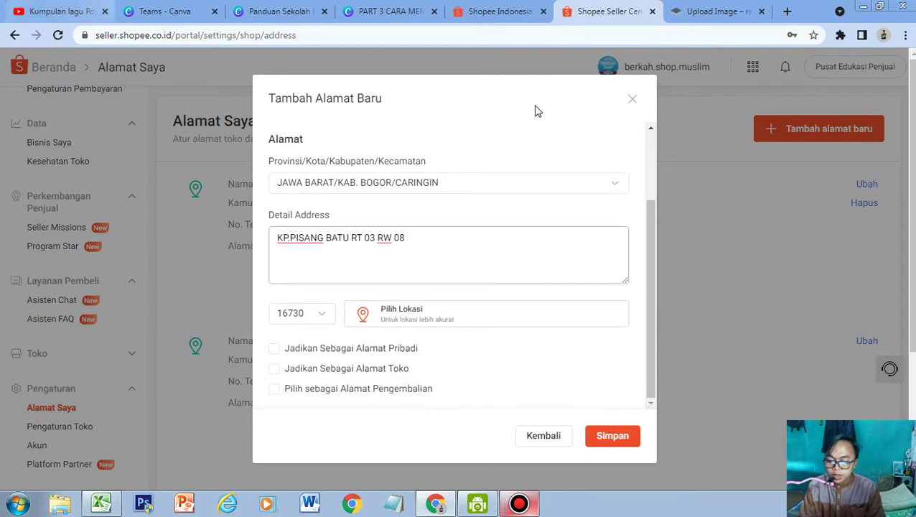
Dismiss the location map and close the Tambah Alamat Baru form without saving the address.
click(423, 318)
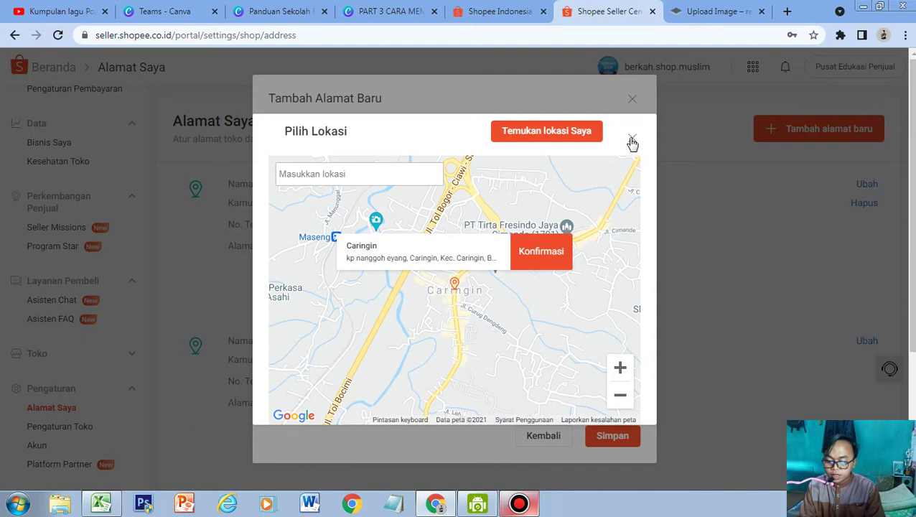
click(631, 140)
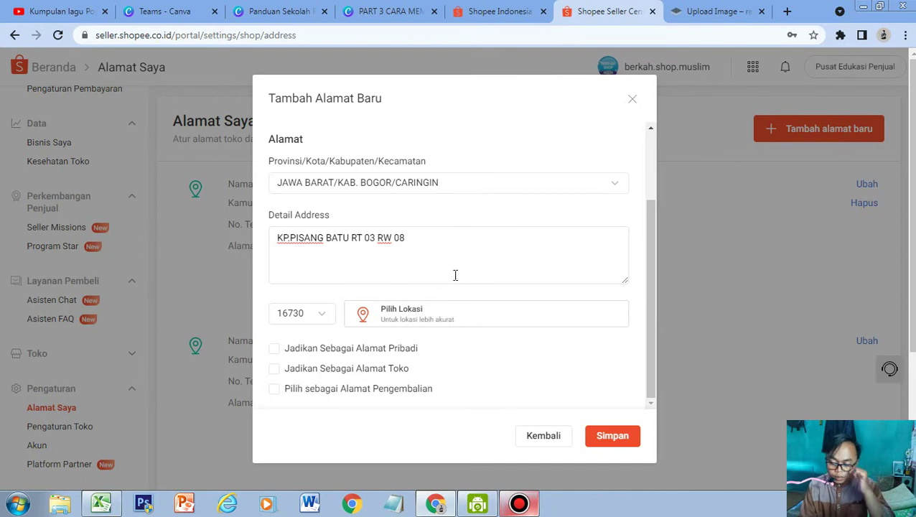
click(631, 100)
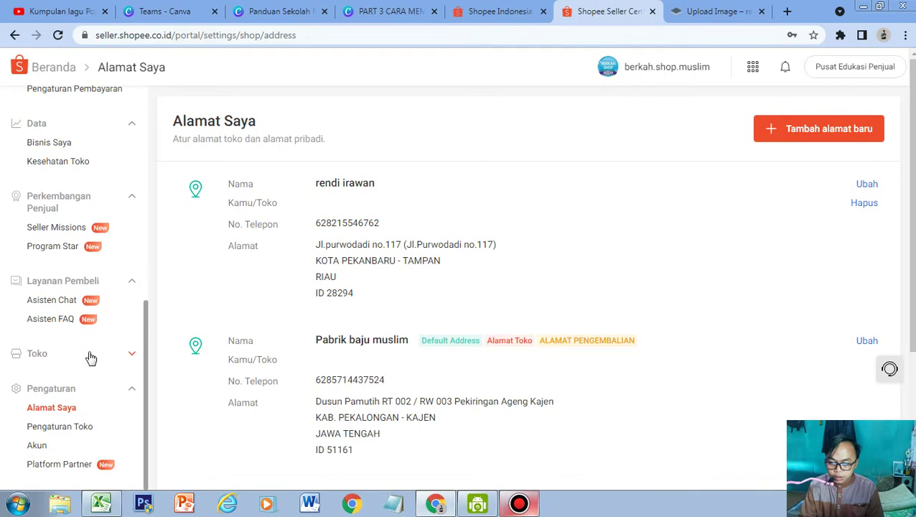
Open Profil Toko from the berkah.shop.muslim account menu and scroll through the shop details.
click(402, 13)
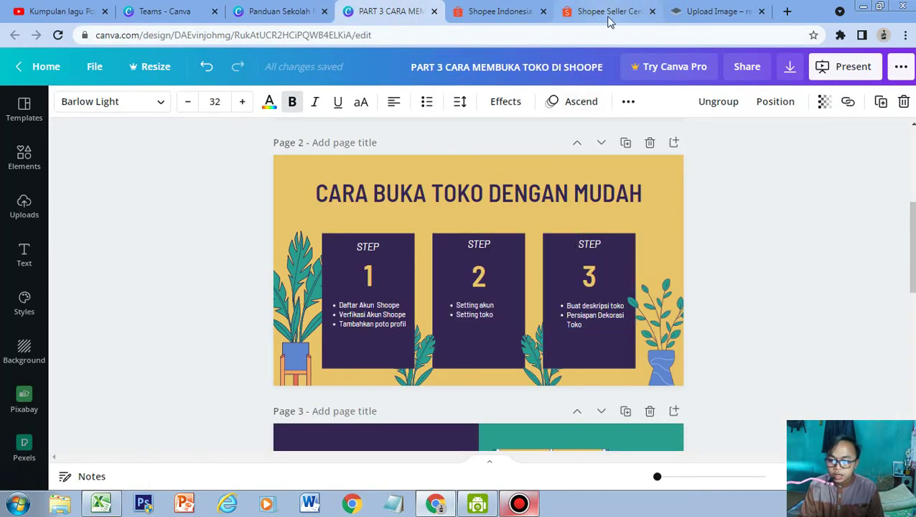
click(608, 18)
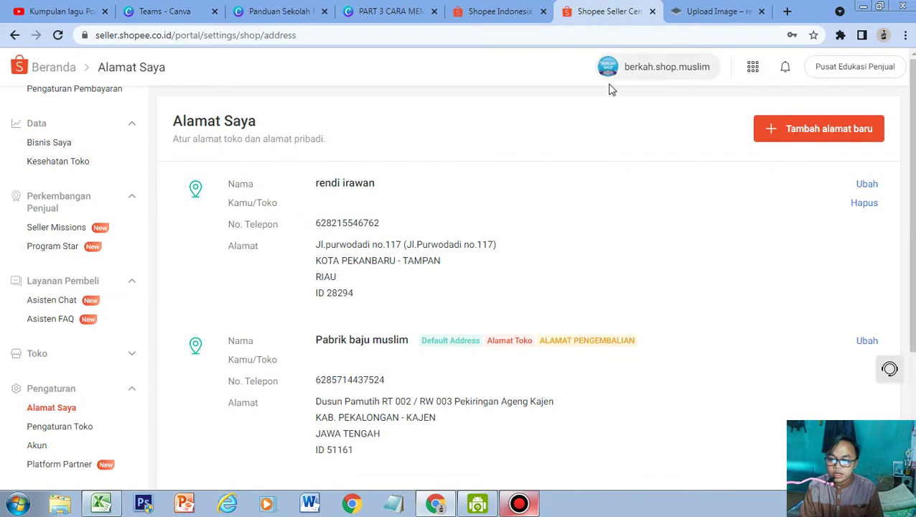
mouse_move(660, 77)
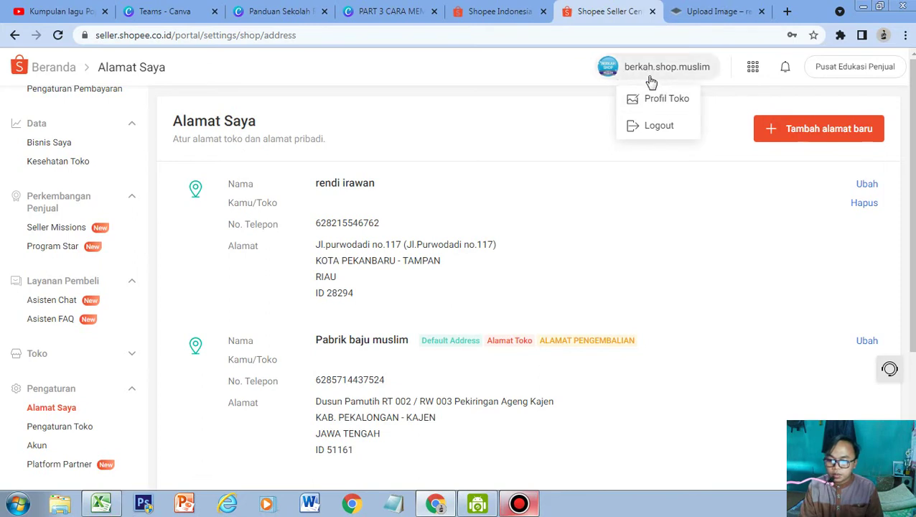
click(661, 127)
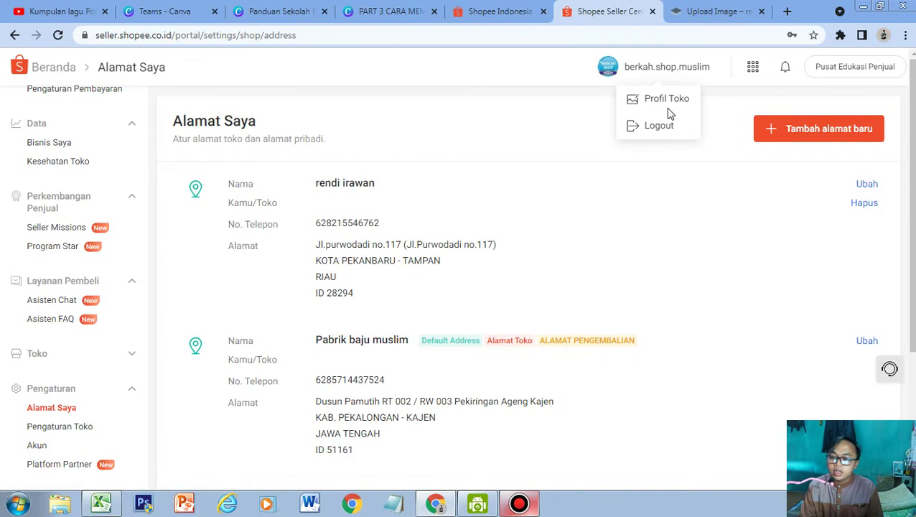
click(664, 106)
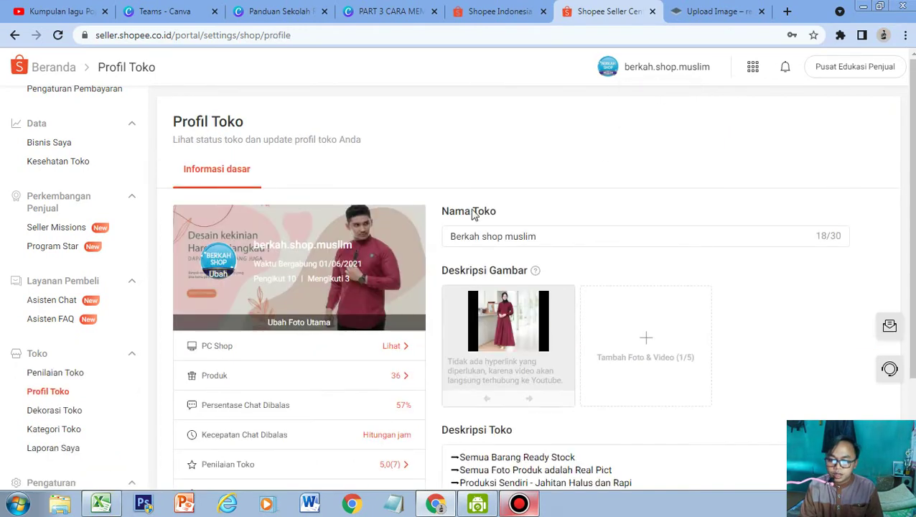
scroll(383, 252, down, 1)
scroll(383, 251, down, 2)
scroll(302, 190, up, 1)
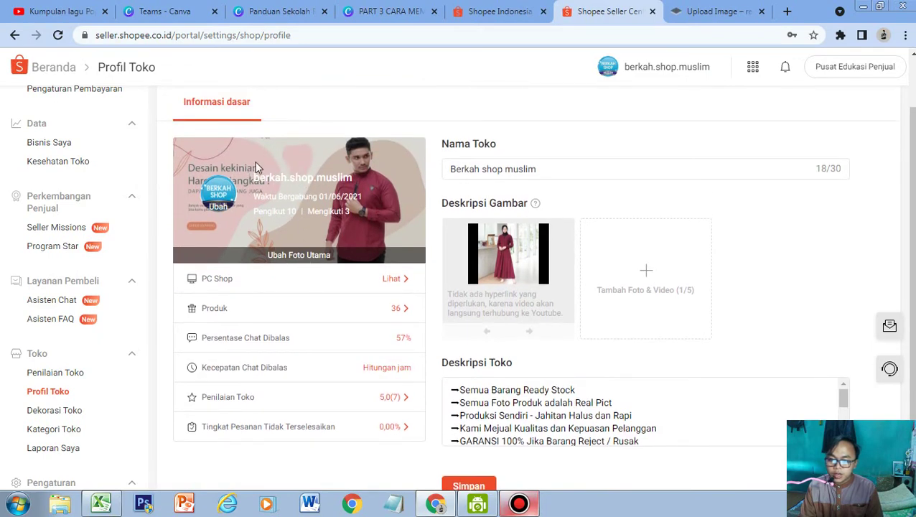
On the buyer-side Shopee home page, search for 'SWEATER' and browse the results.
click(493, 14)
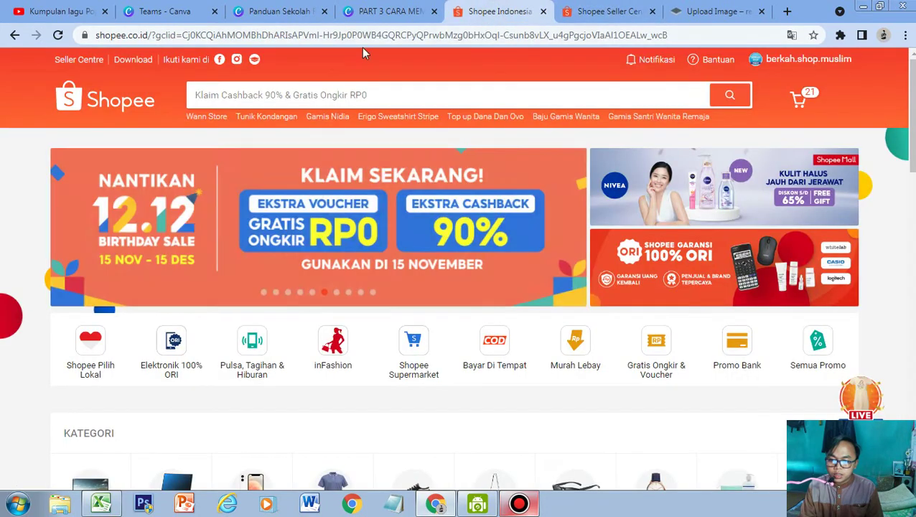
click(374, 103)
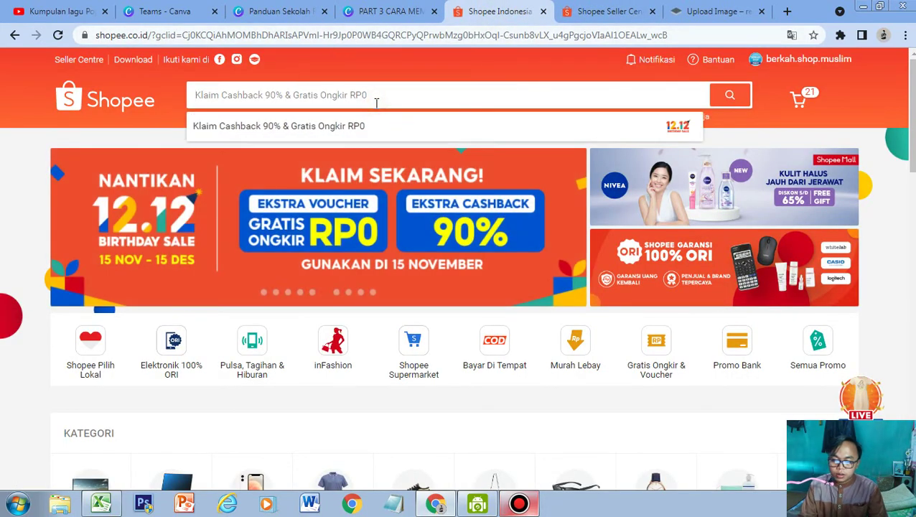
text(SWE)
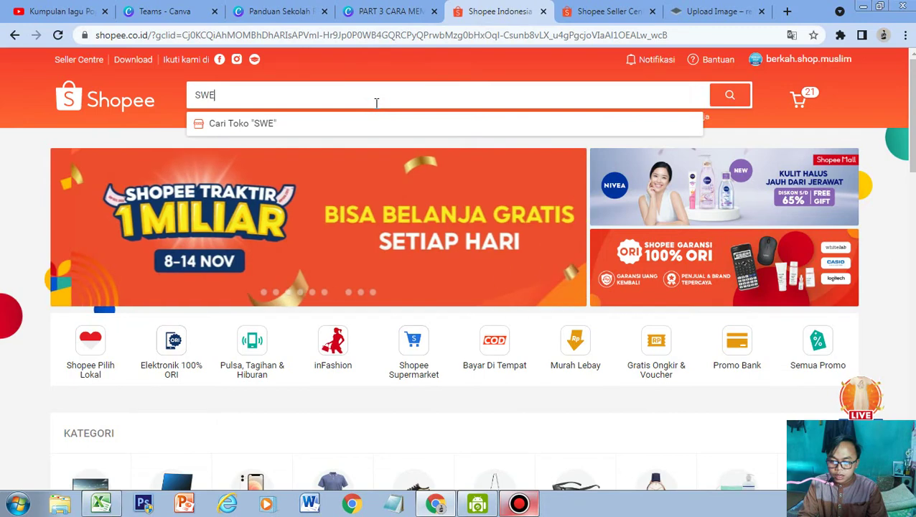
text(ATER)
key(Return)
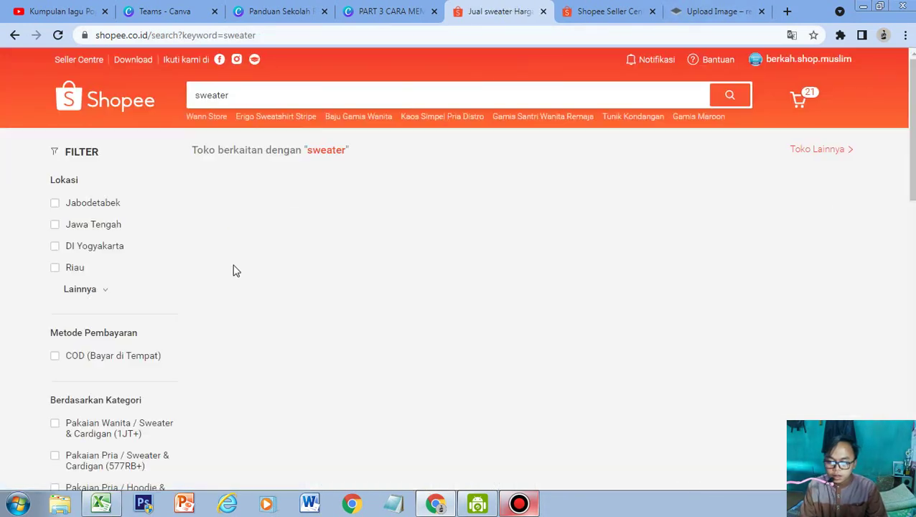
scroll(285, 266, down, 1)
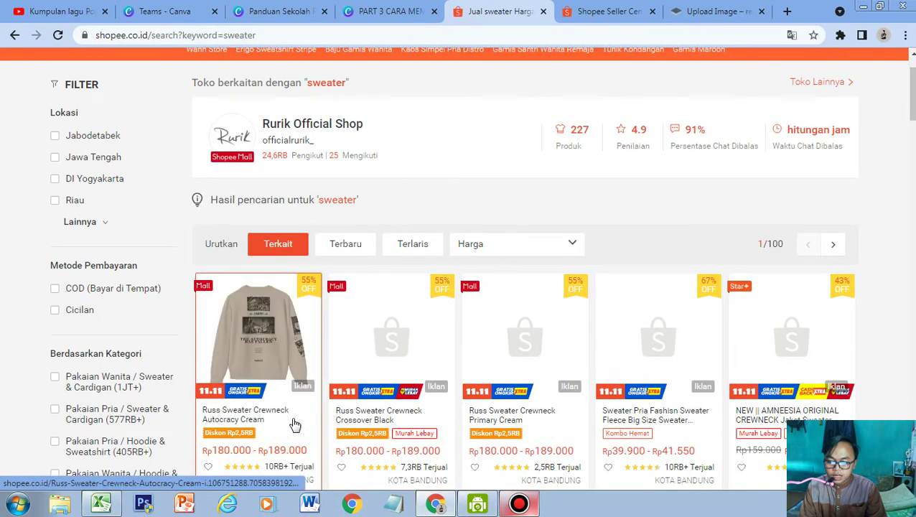
scroll(297, 426, down, 1)
Open Russ Sweater Crewneck Crossover Black and visit the Russ & Co Official Shop page.
click(388, 340)
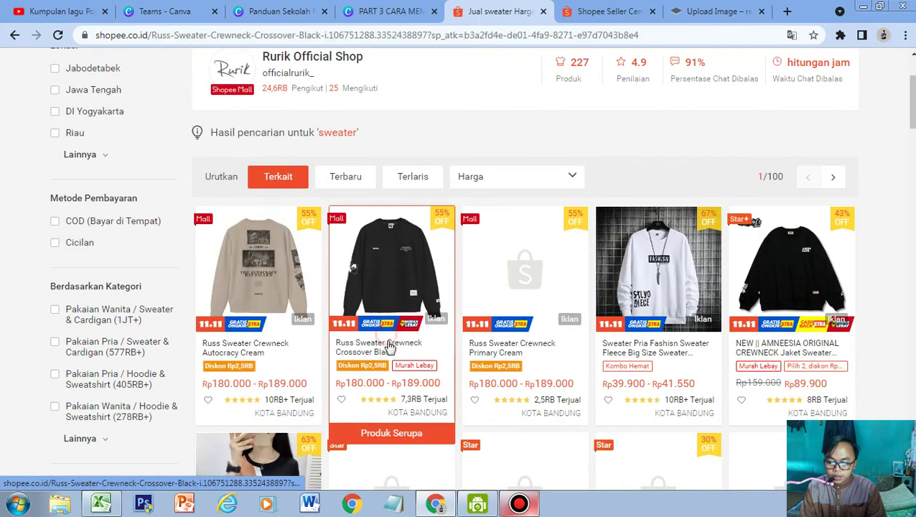
scroll(235, 265, down, 5)
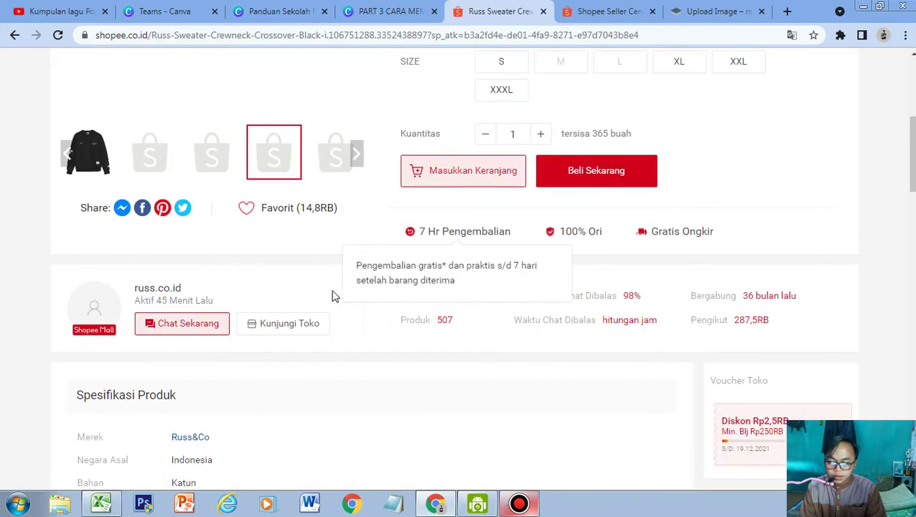
click(299, 327)
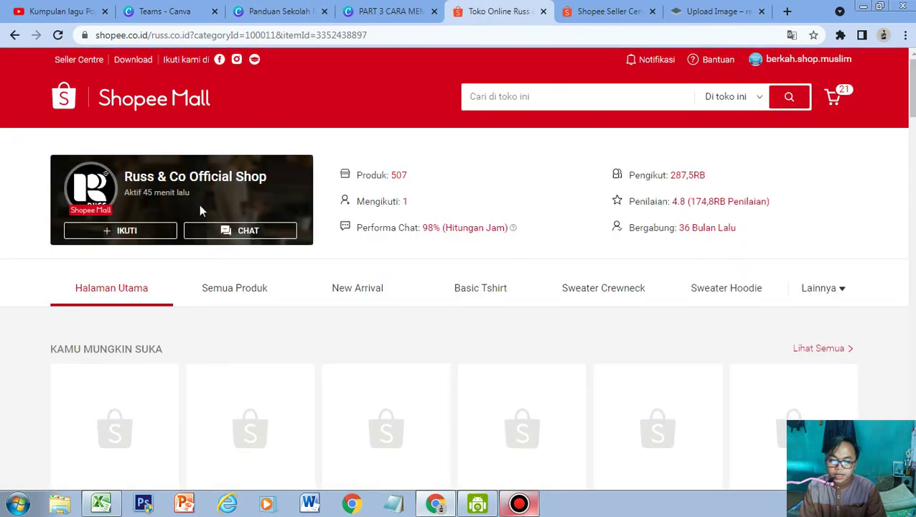
scroll(255, 229, down, 4)
scroll(284, 215, up, 2)
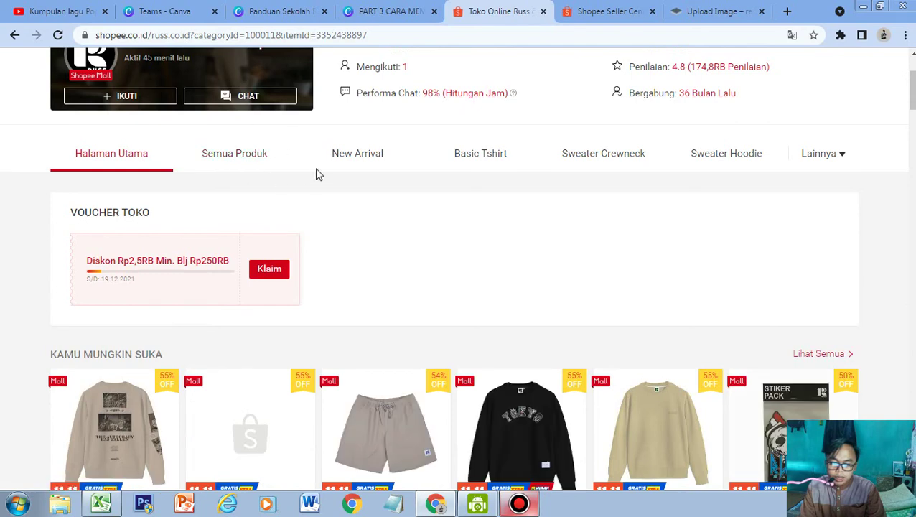
scroll(245, 257, up, 2)
scroll(250, 257, down, 2)
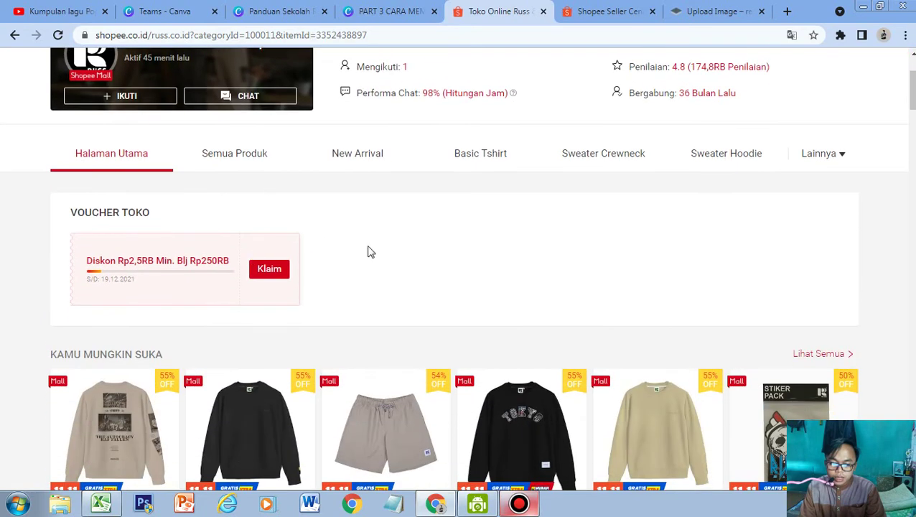
scroll(356, 248, up, 2)
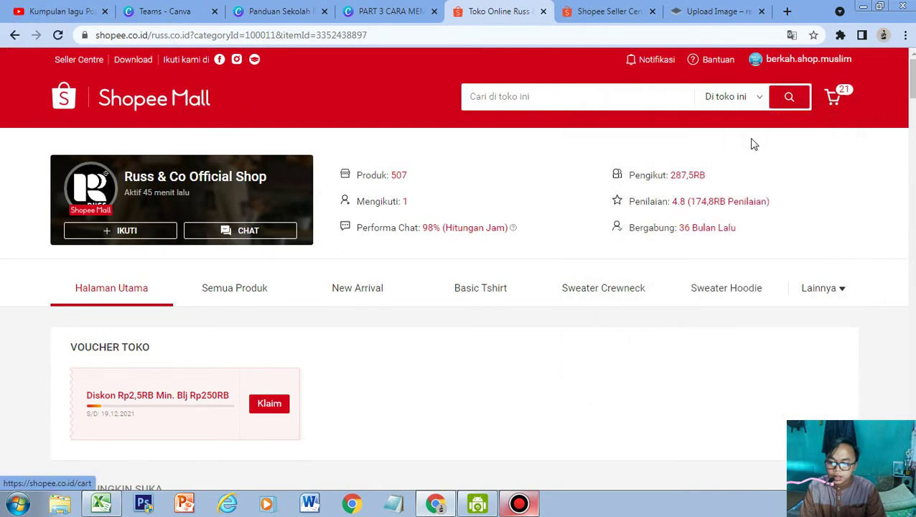
Open the wann store official shop page from its item in the shopping cart.
click(834, 97)
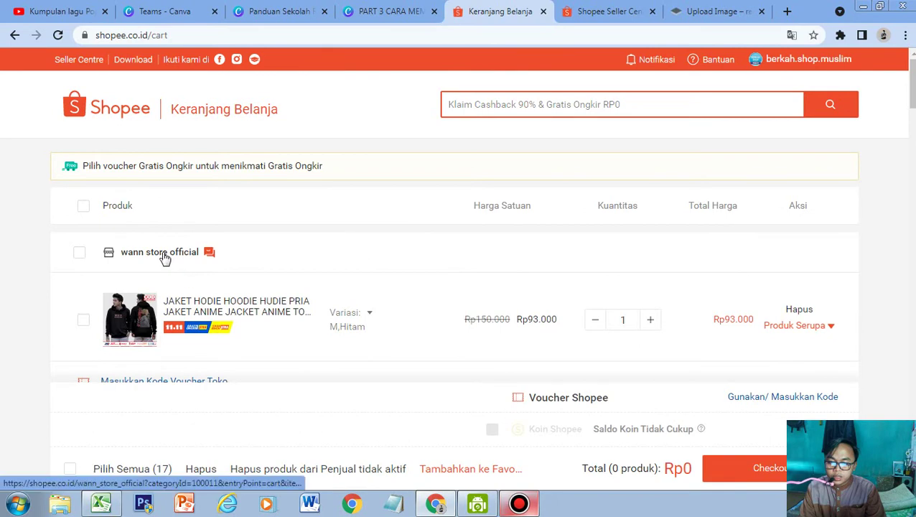
click(161, 259)
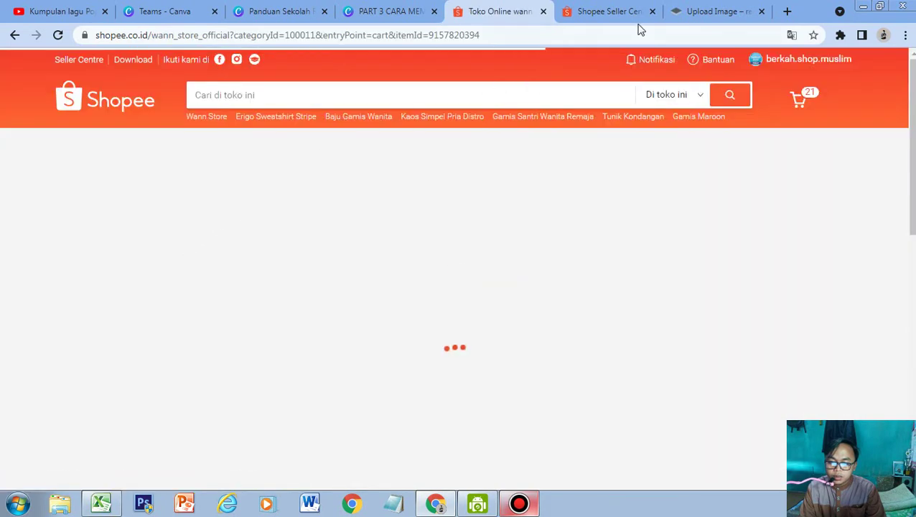
click(599, 13)
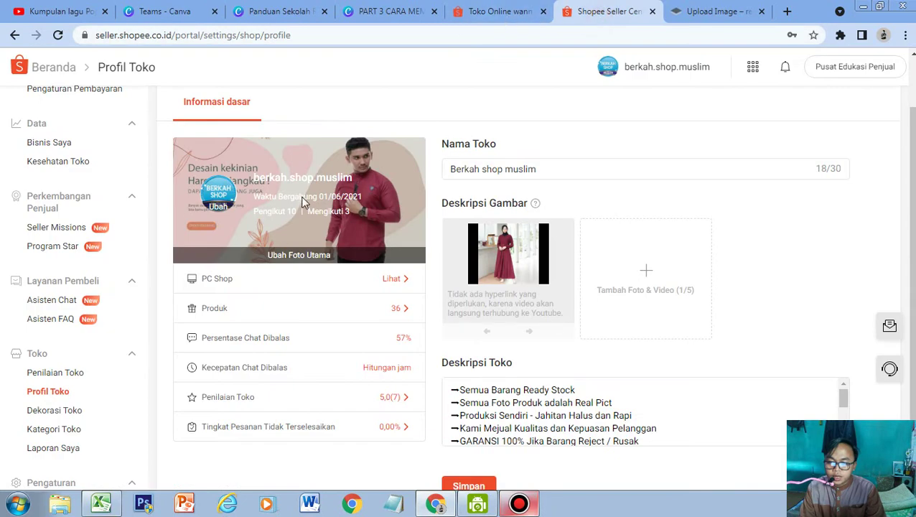
click(485, 20)
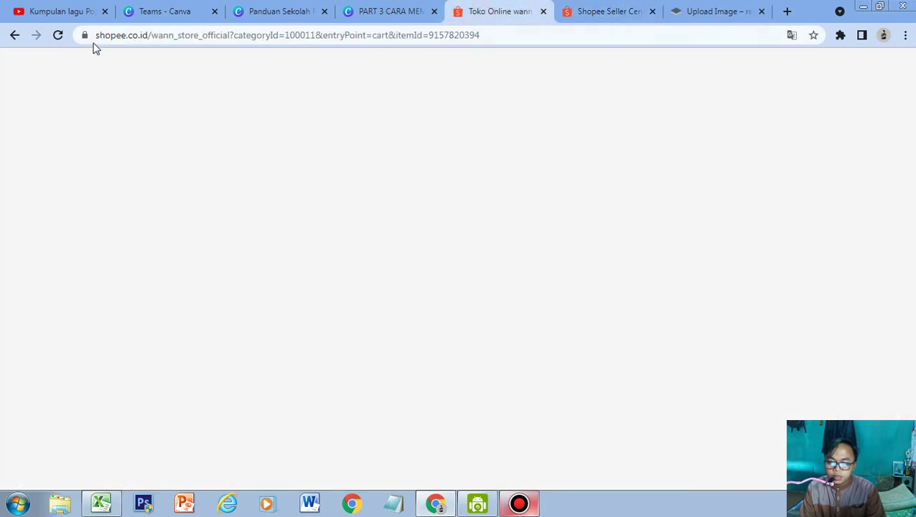
Reload the blank wann store page and scroll through its promotional banners.
click(58, 35)
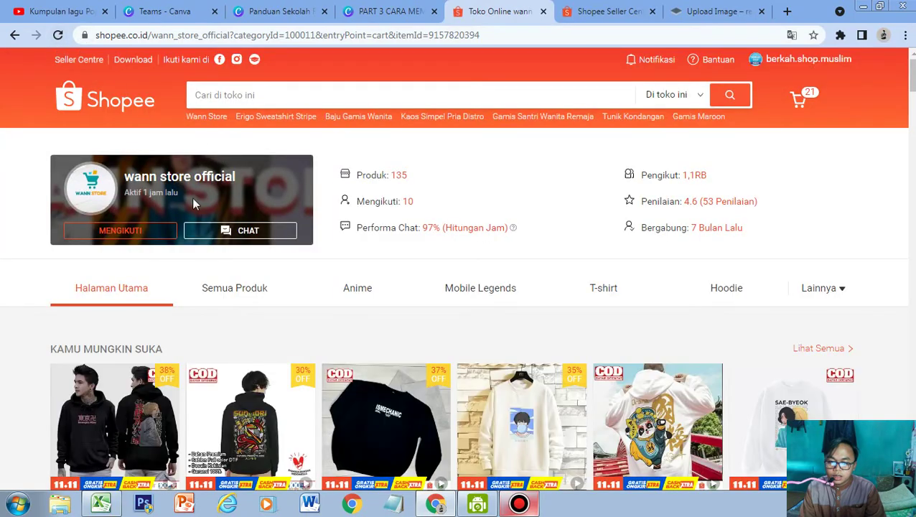
scroll(196, 231, down, 1)
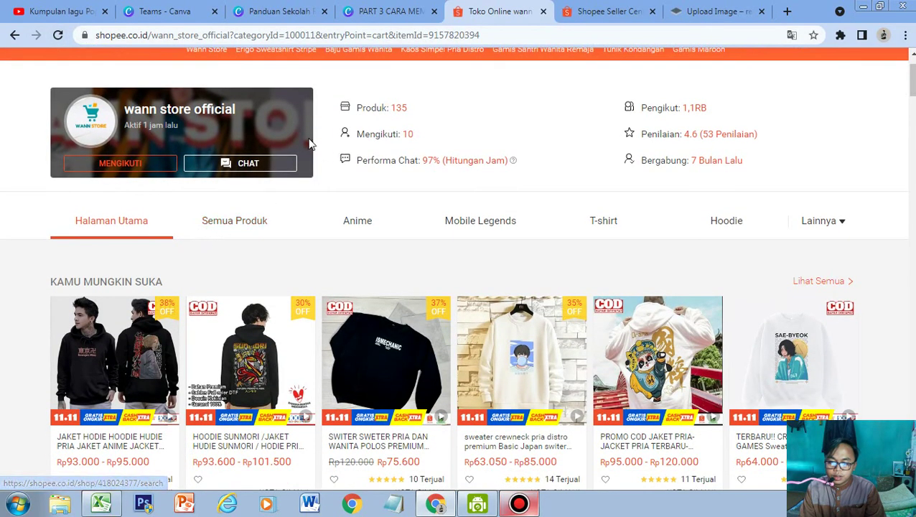
scroll(277, 215, down, 3)
scroll(279, 215, down, 4)
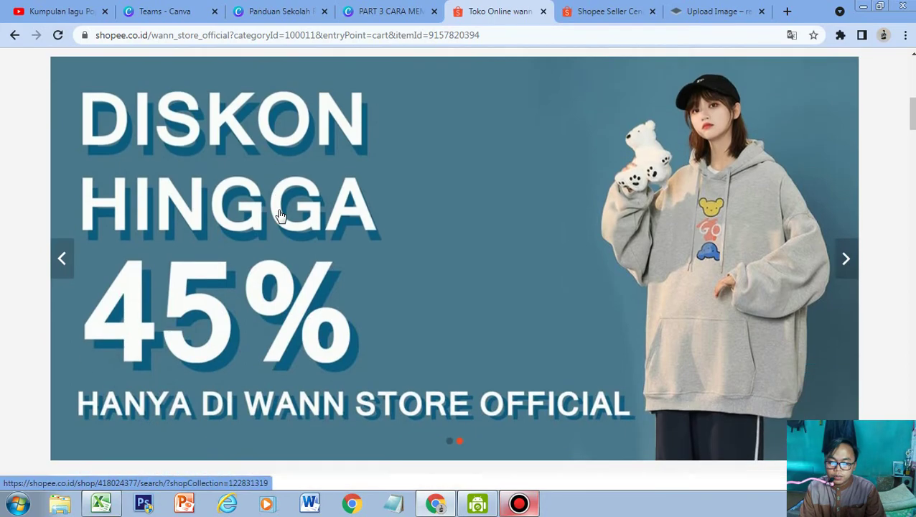
scroll(337, 201, down, 2)
scroll(384, 186, up, 2)
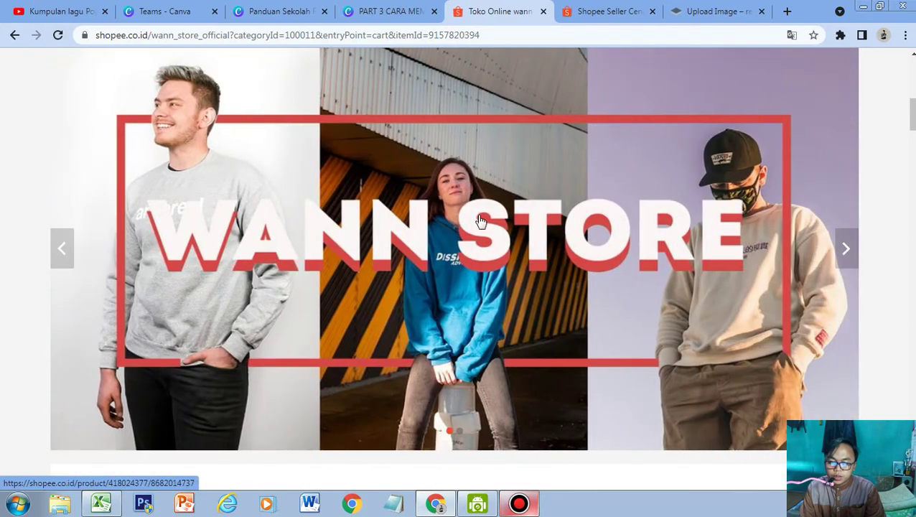